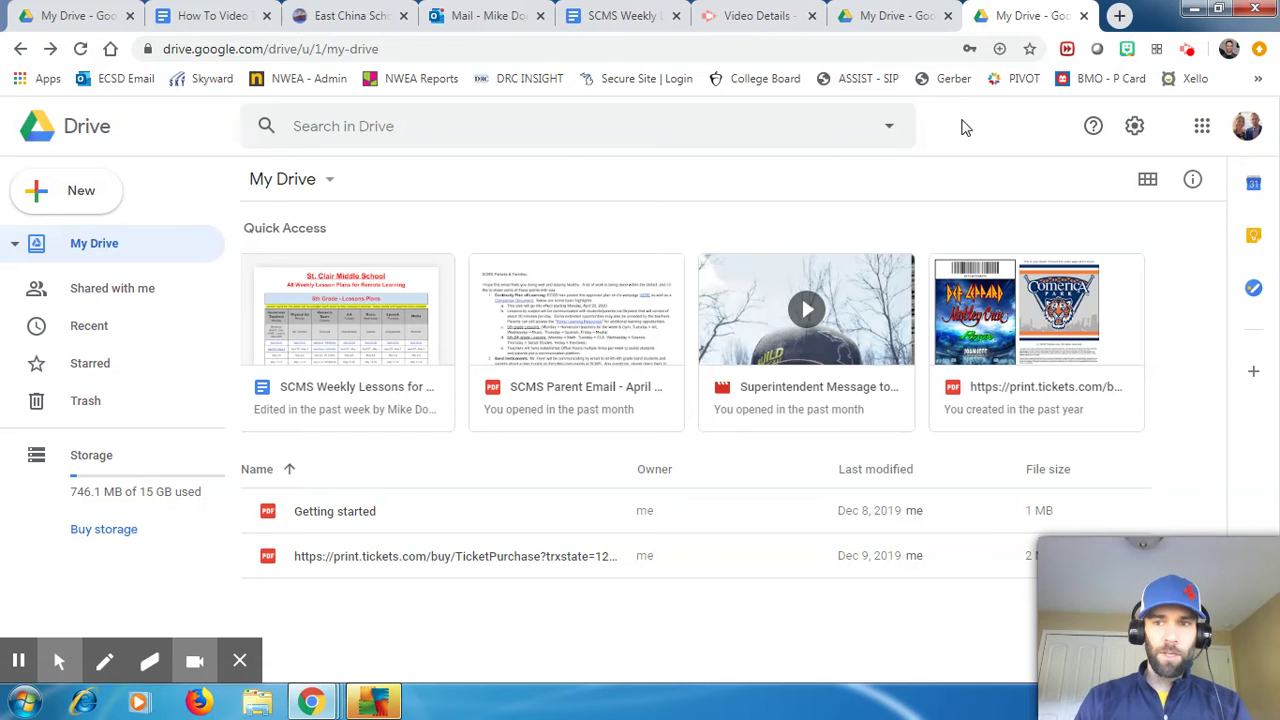
Create two folders in My Drive named Work Stuff and Home Folder
left_click(1202, 128)
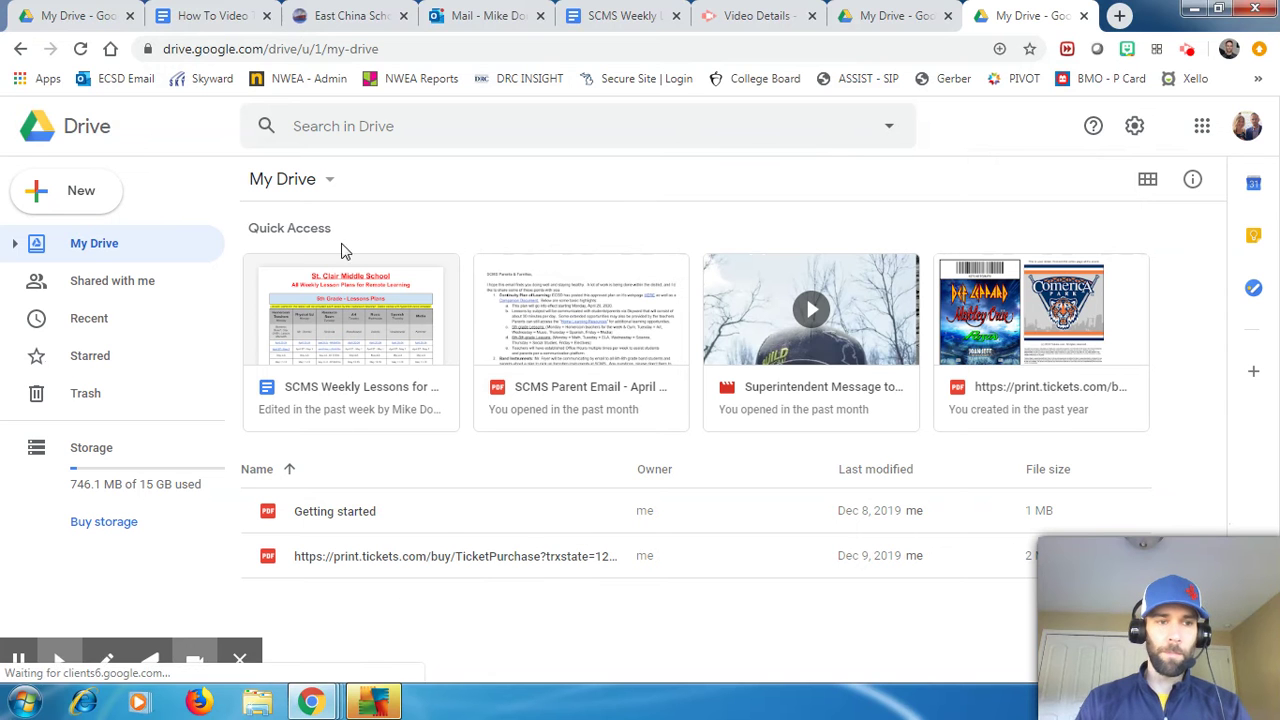
left_click(81, 193)
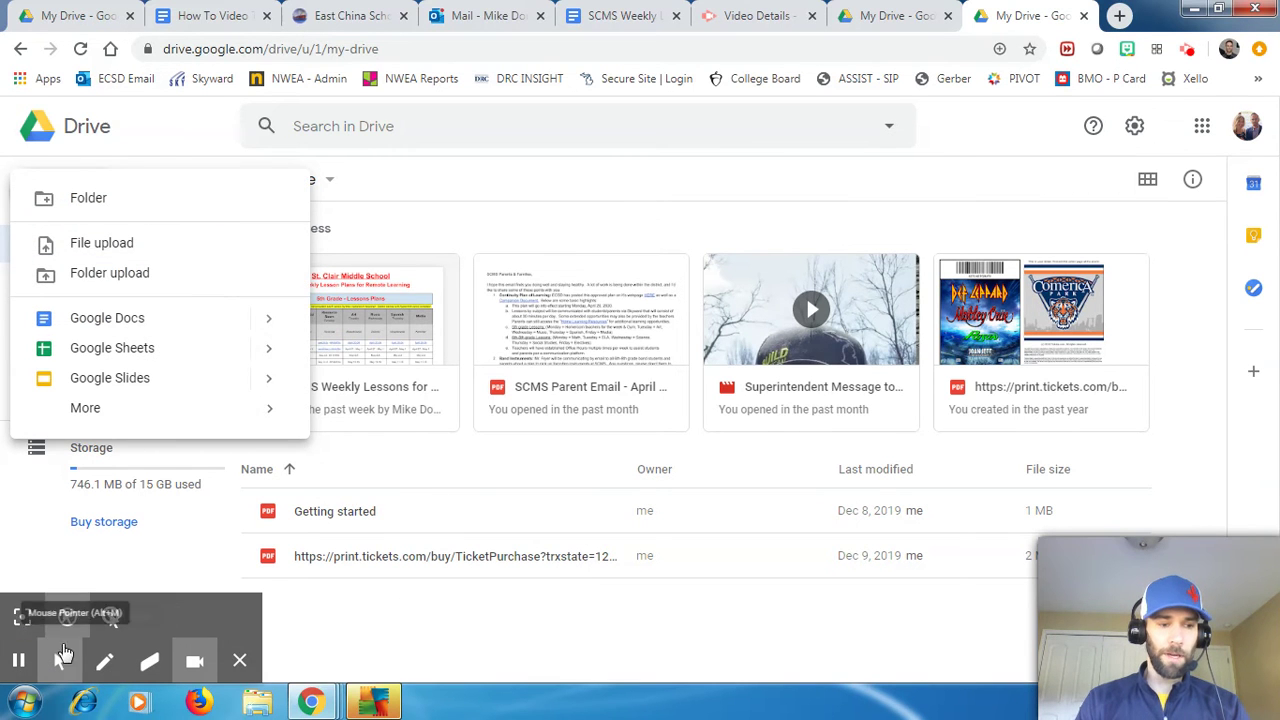
left_click(22, 617)
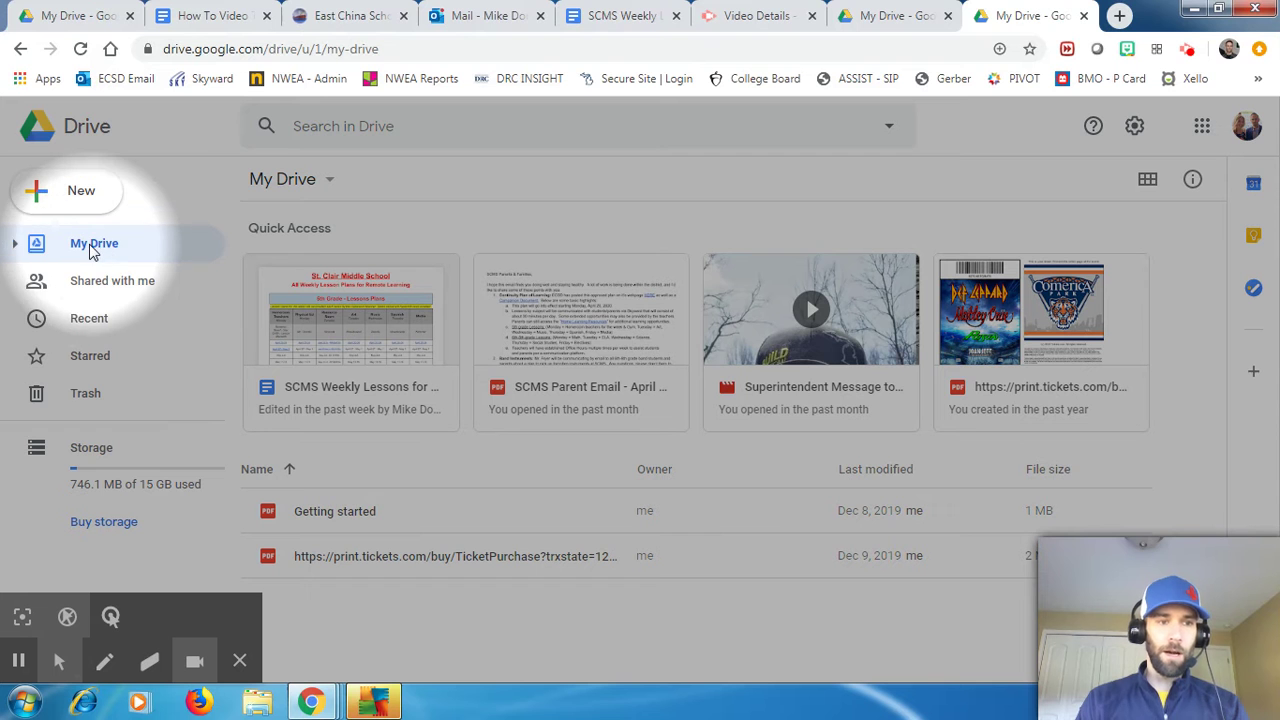
left_click(86, 198)
left_click(88, 200)
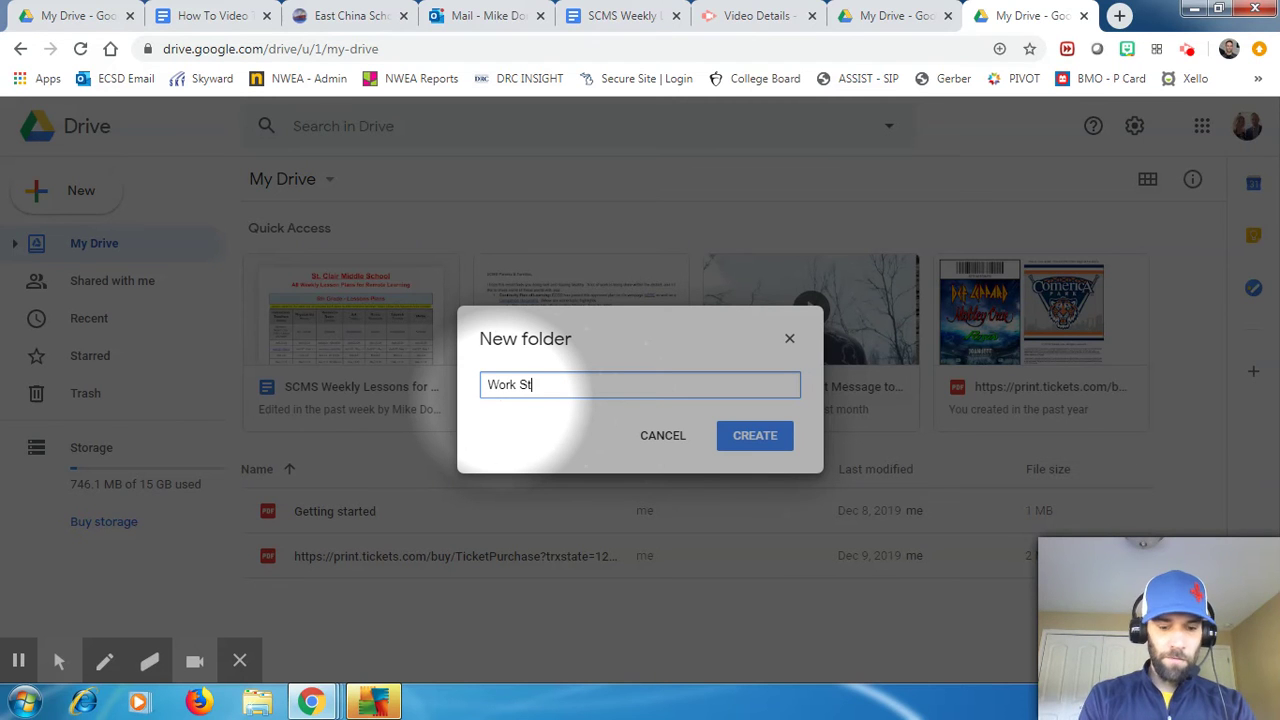
left_click(758, 436)
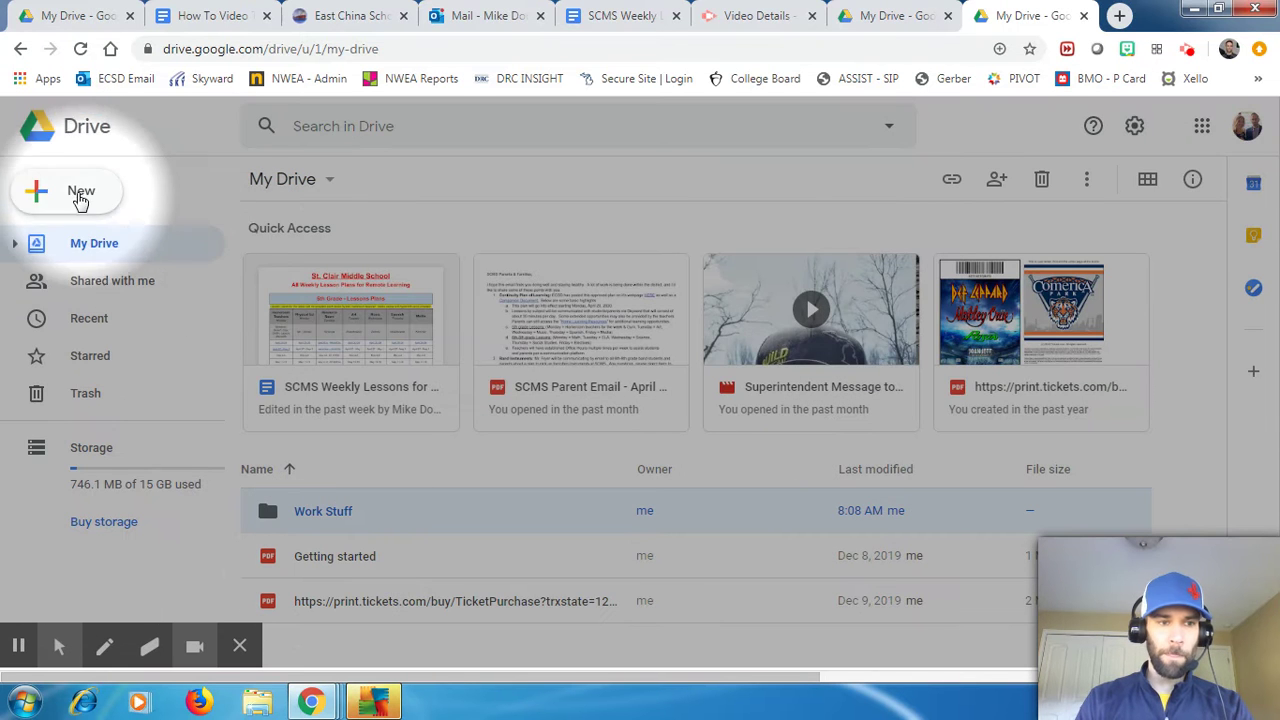
key("shift+f")
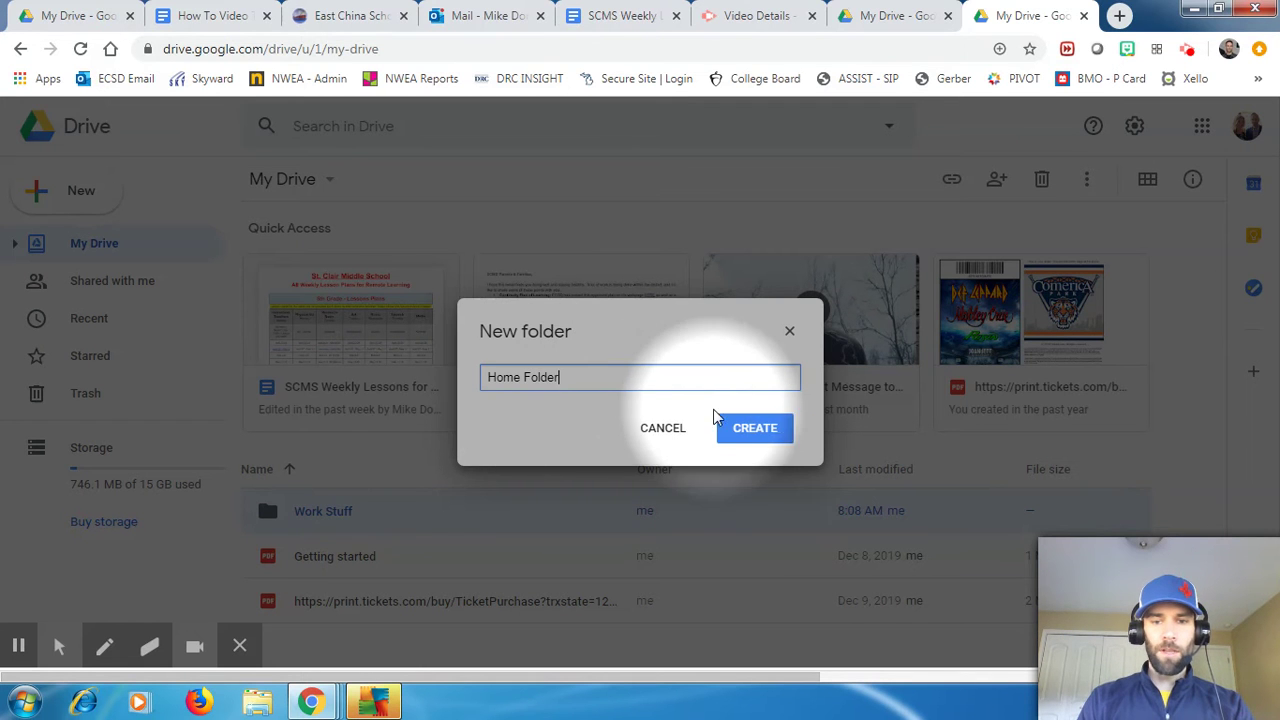
left_click(750, 428)
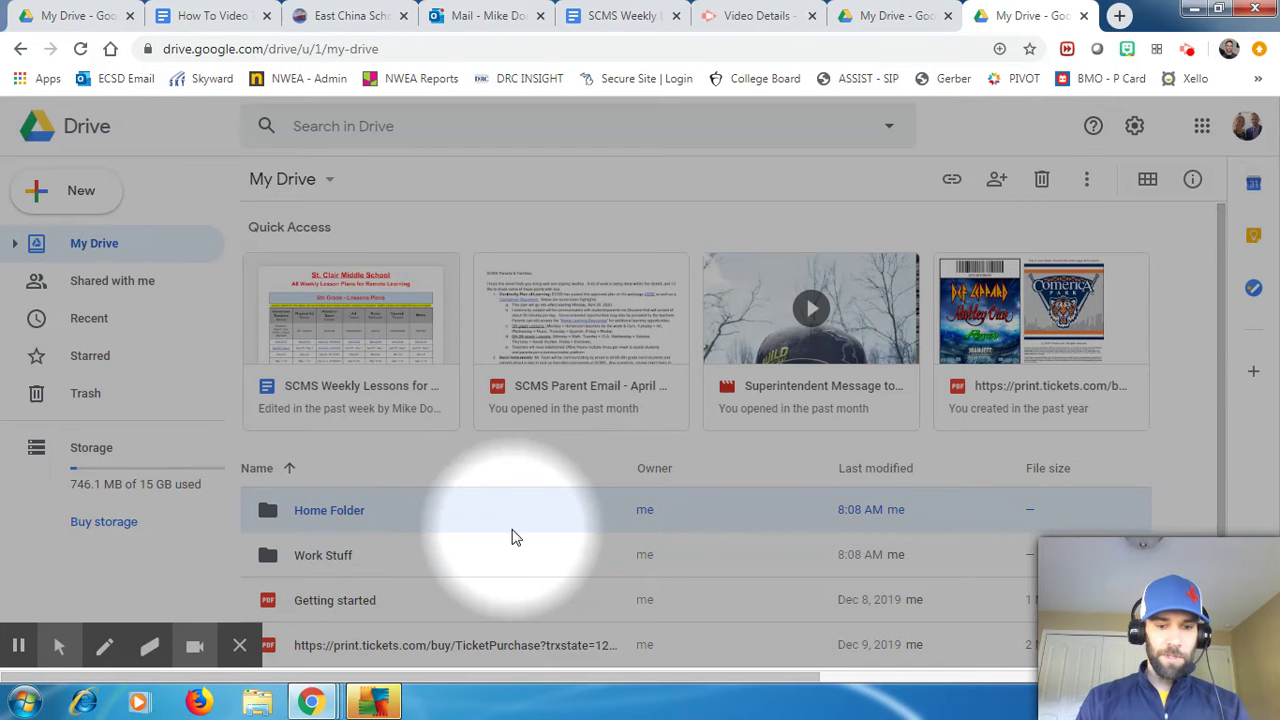
Move the Getting started PDF from My Drive into Home Folder and dismiss the notification
left_click(310, 605)
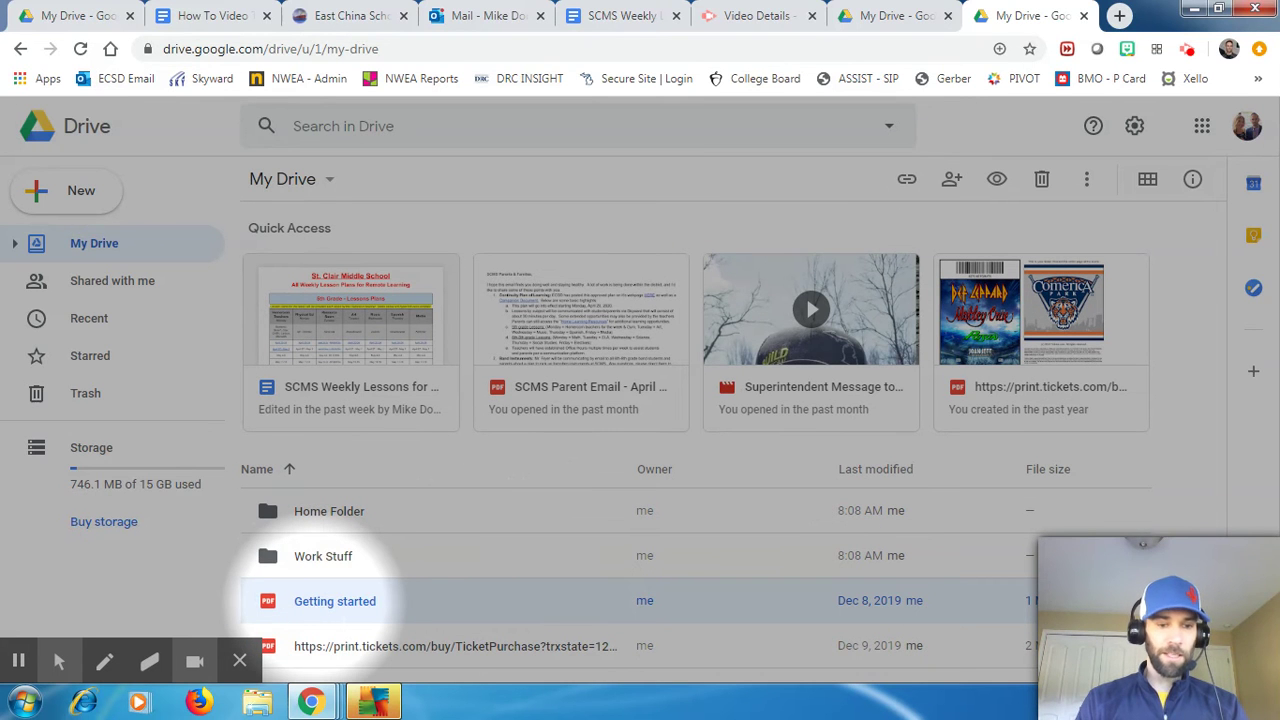
left_click_drag(310, 600, 314, 520)
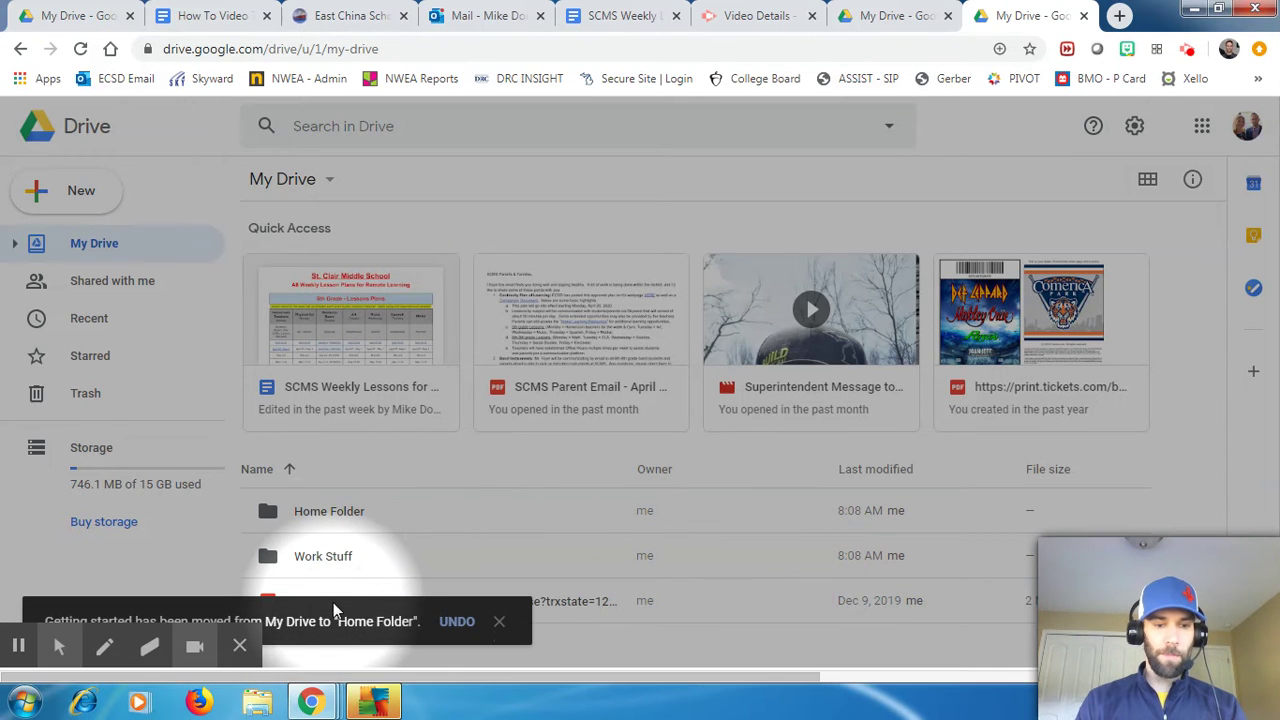
left_click(499, 621)
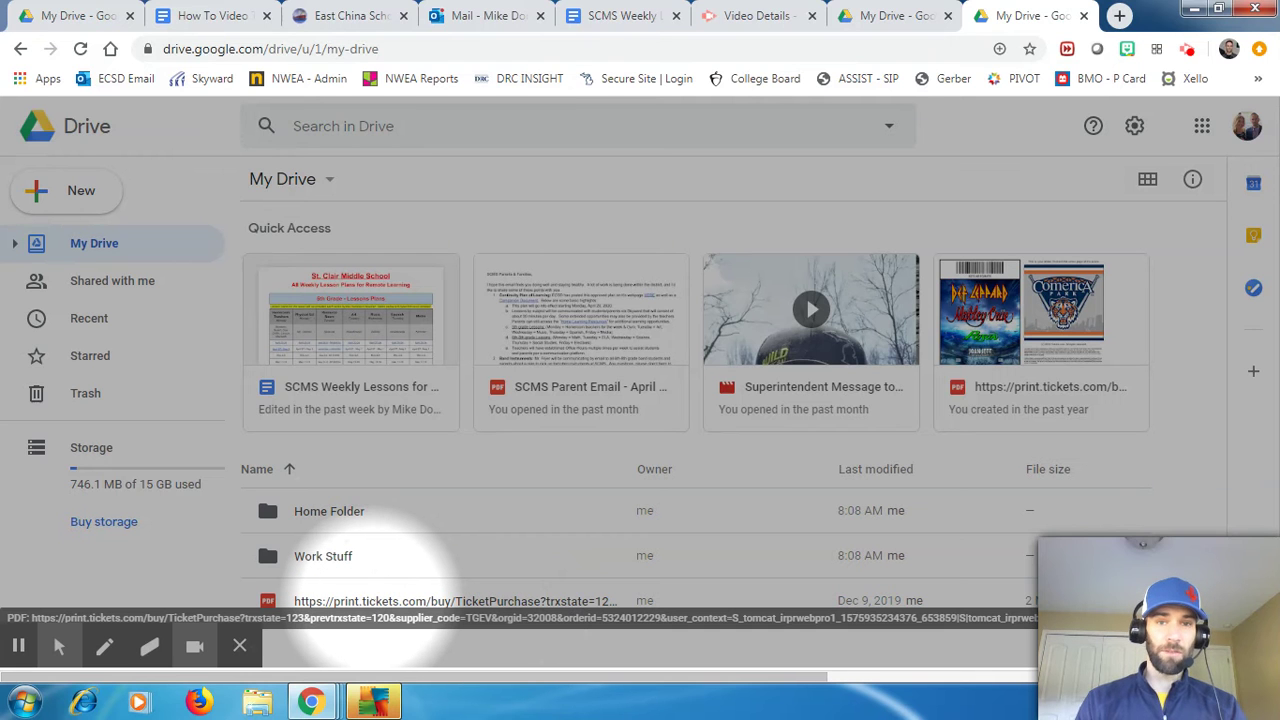
Move the print.tickets.com ticket purchase PDF from My Drive into Home Folder
left_click(368, 604)
mouse_move(368, 604)
left_mouse_down()
mouse_move(349, 514)
mouse_move(351, 601)
left_mouse_up()
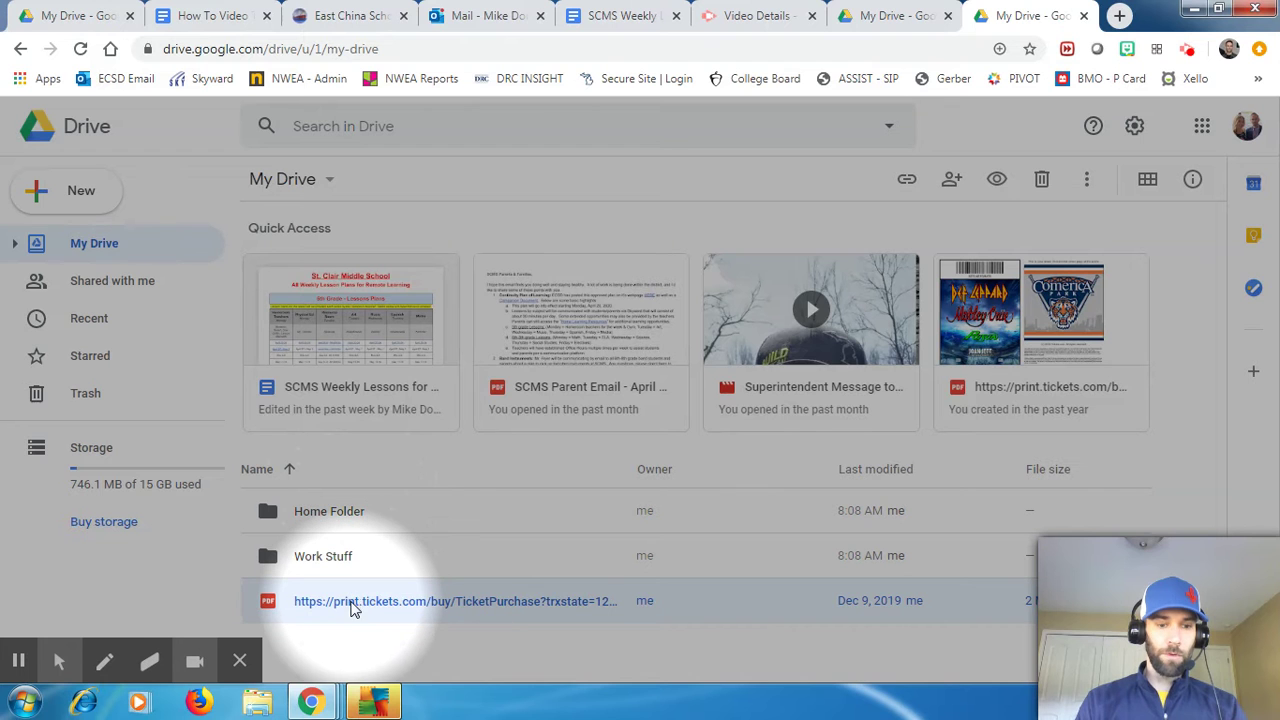
right_click(351, 601)
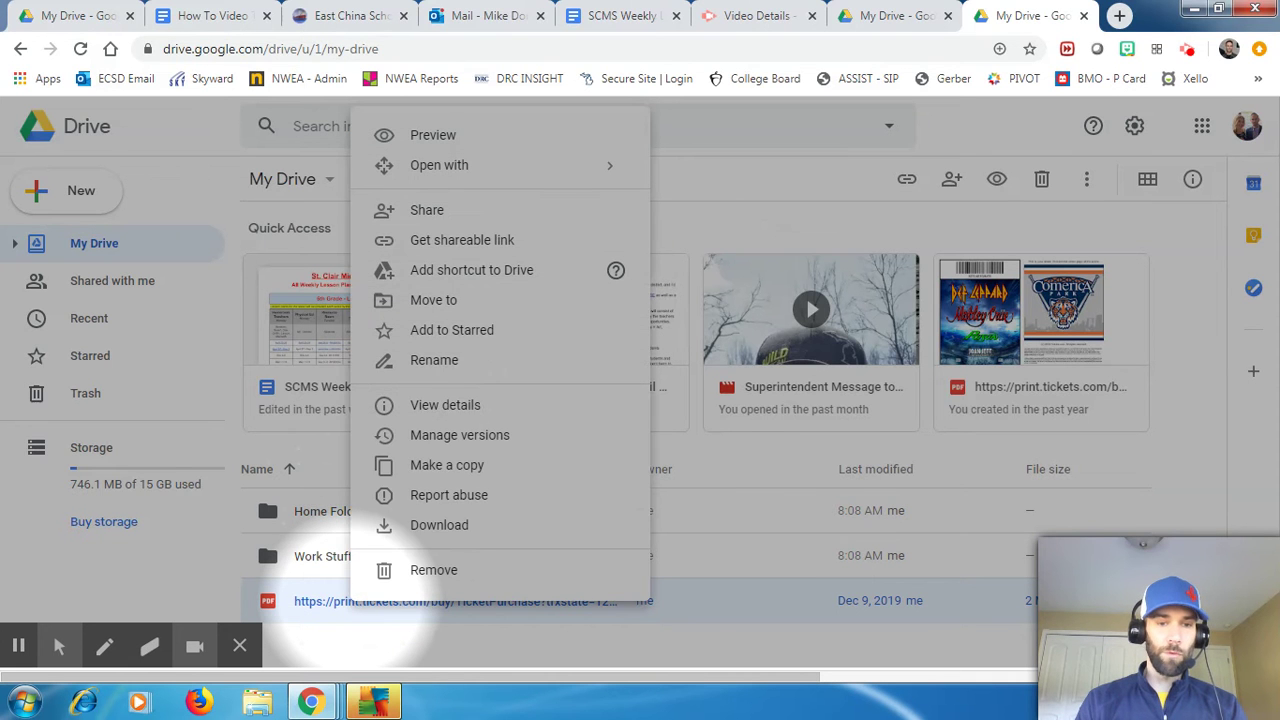
left_click(430, 302)
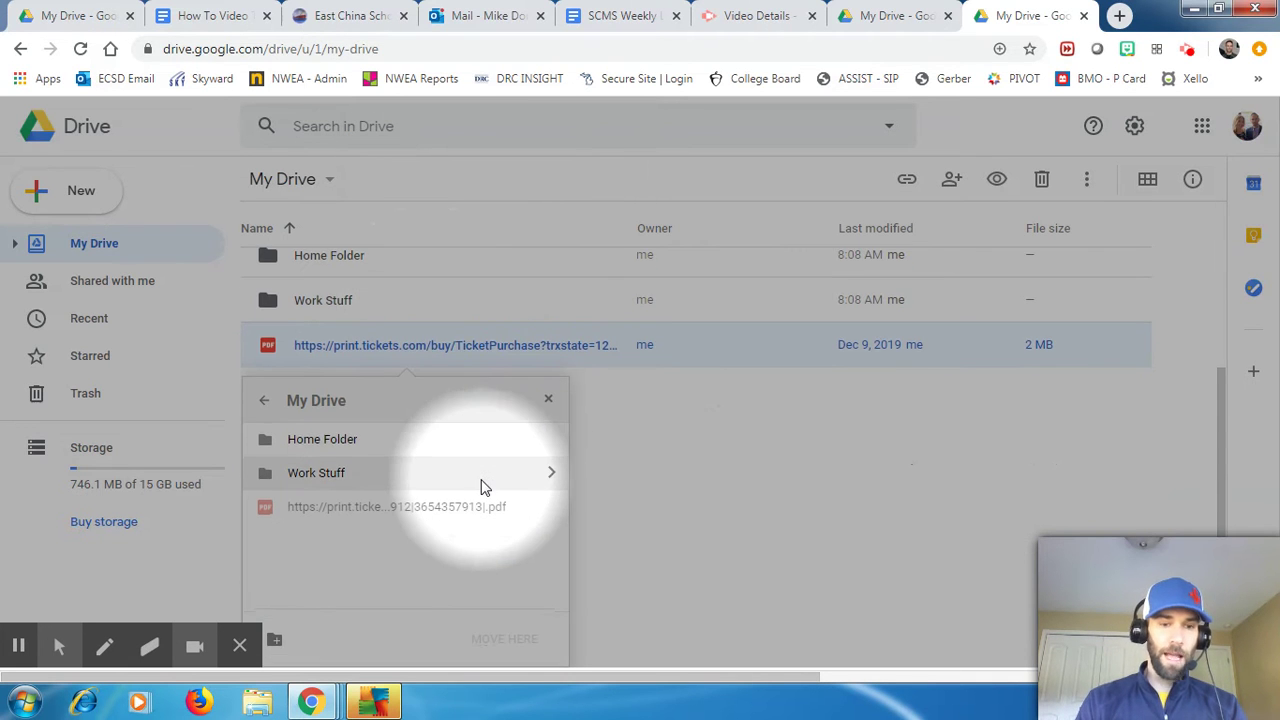
left_click(340, 444)
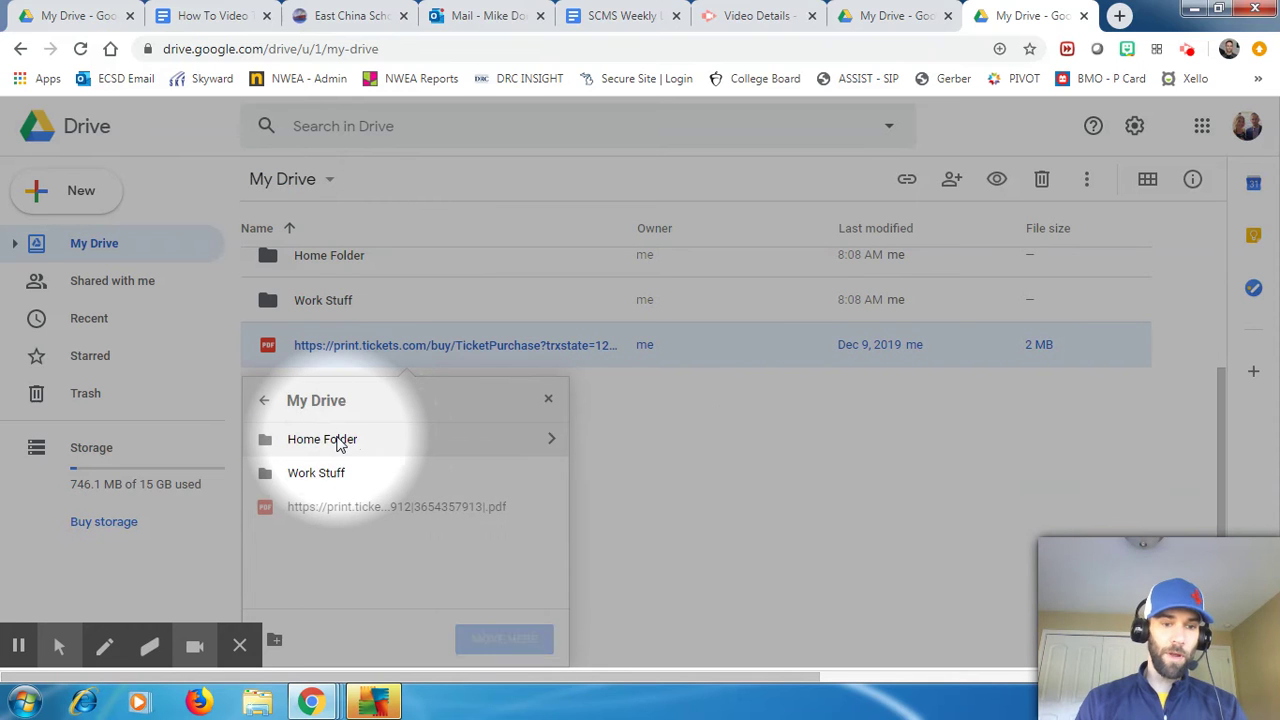
double_click(340, 444)
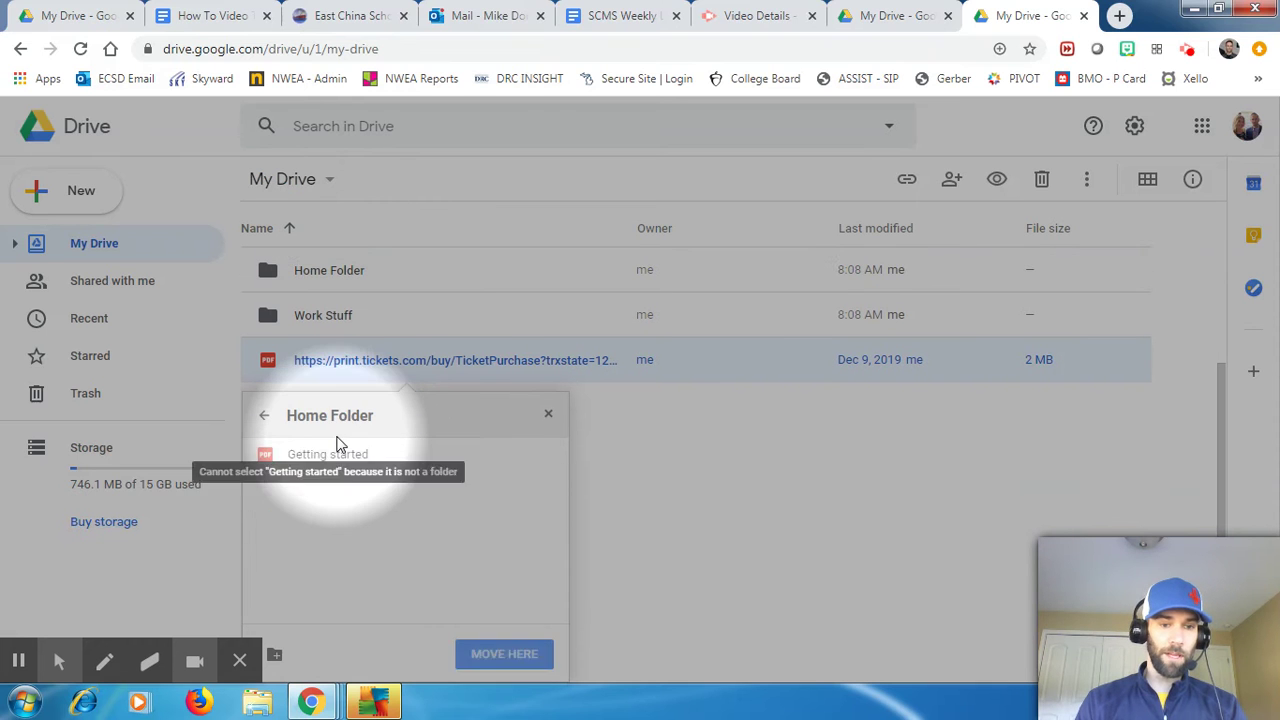
left_click(510, 655)
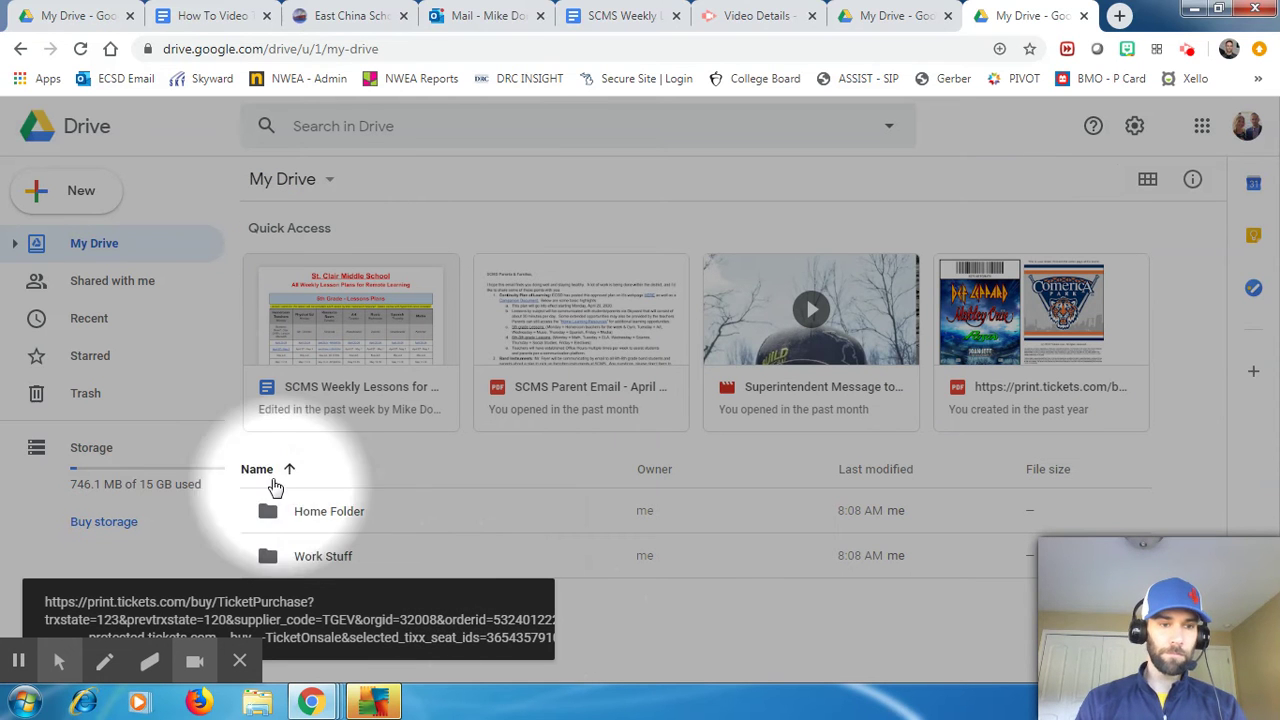
Add shortcuts to the shared files #SaintsStrong2020 and SCMS Weekly Lessons for Remote Learning in the Work Stuff folder
left_click(104, 285)
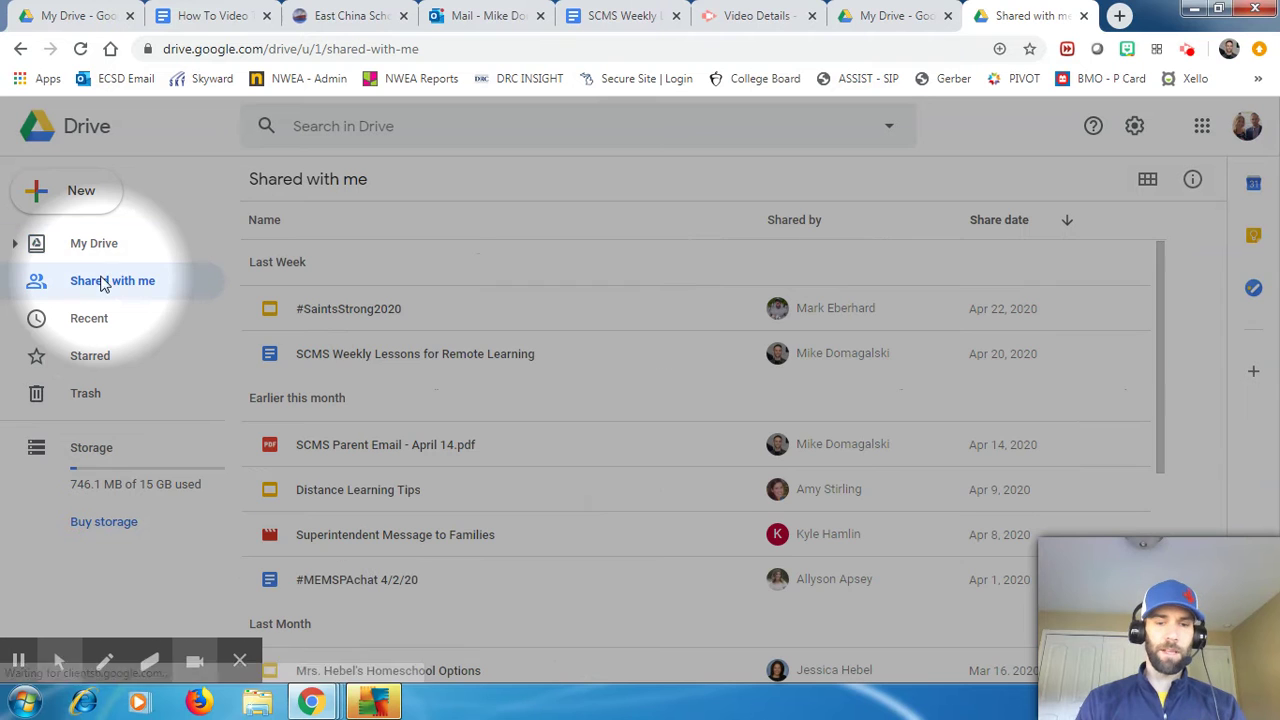
left_click(14, 244)
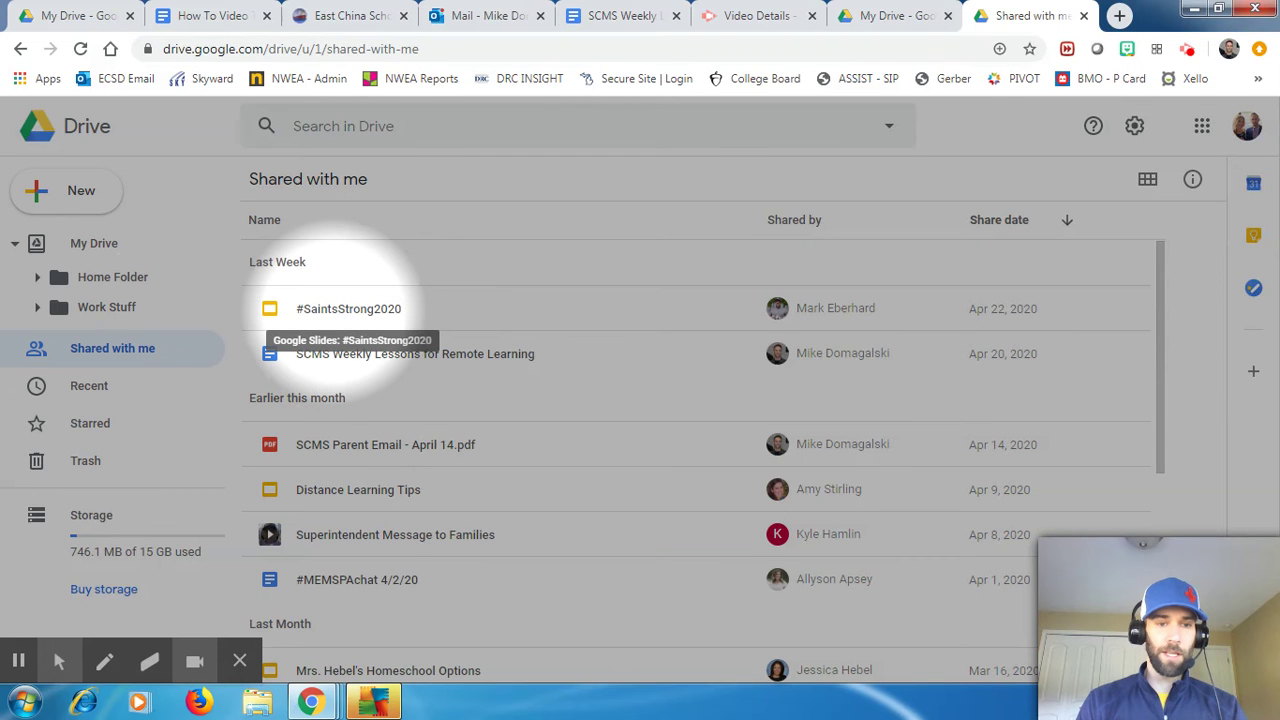
left_click(333, 313)
left_click_drag(333, 310, 115, 315)
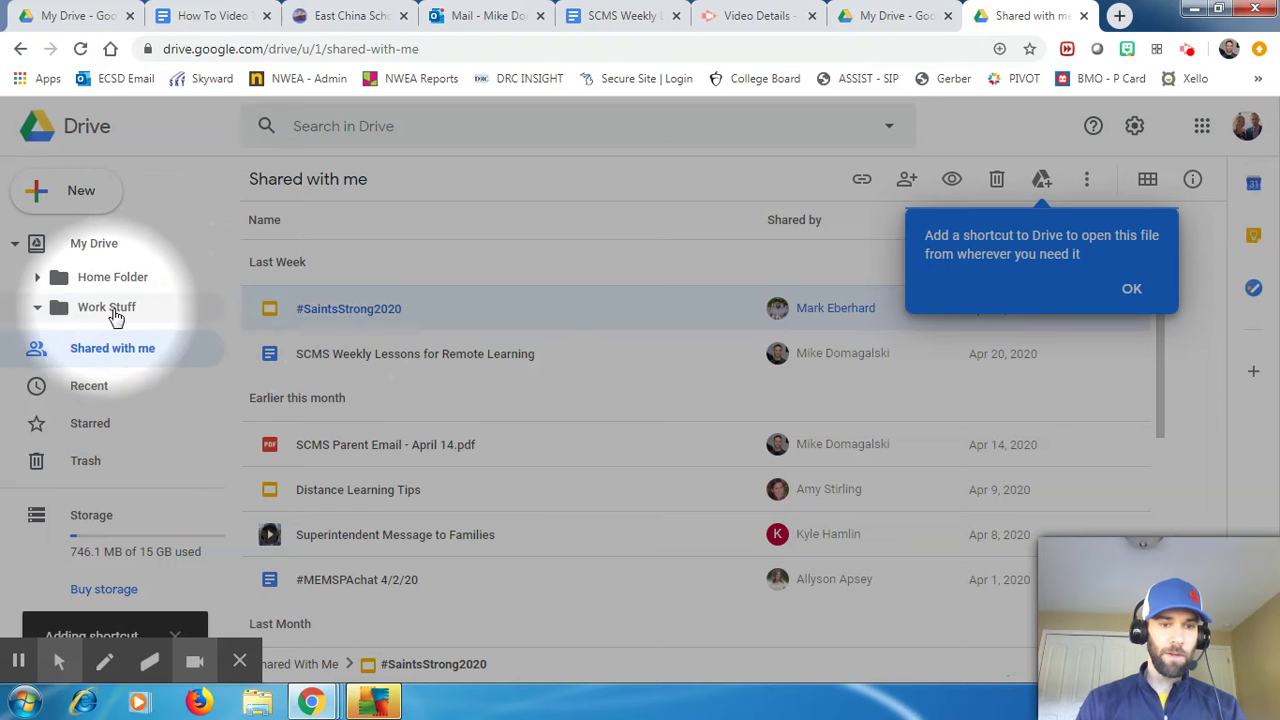
left_click(337, 357)
left_click_drag(337, 357, 102, 307)
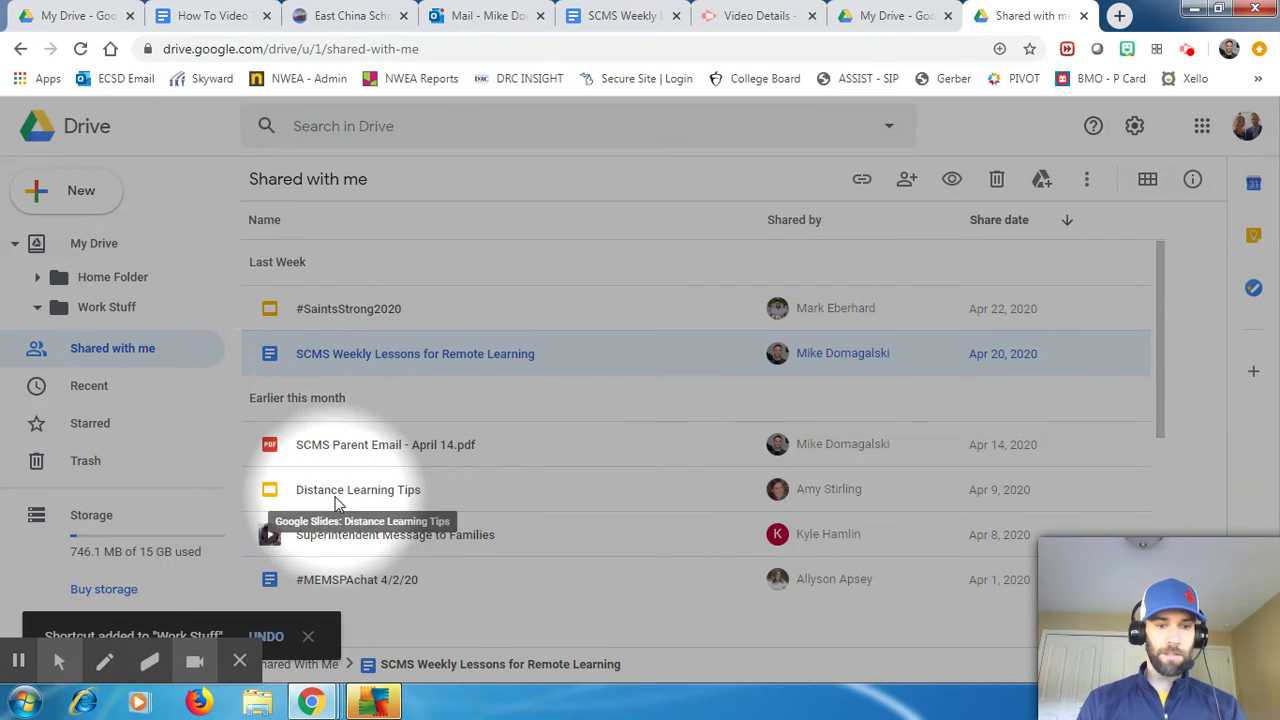
Add a shortcut to the shared #MEMSPAchat 4/2/20 document in Home Folder under My Drive
left_click(350, 583)
scroll(333, 551, "down", 1)
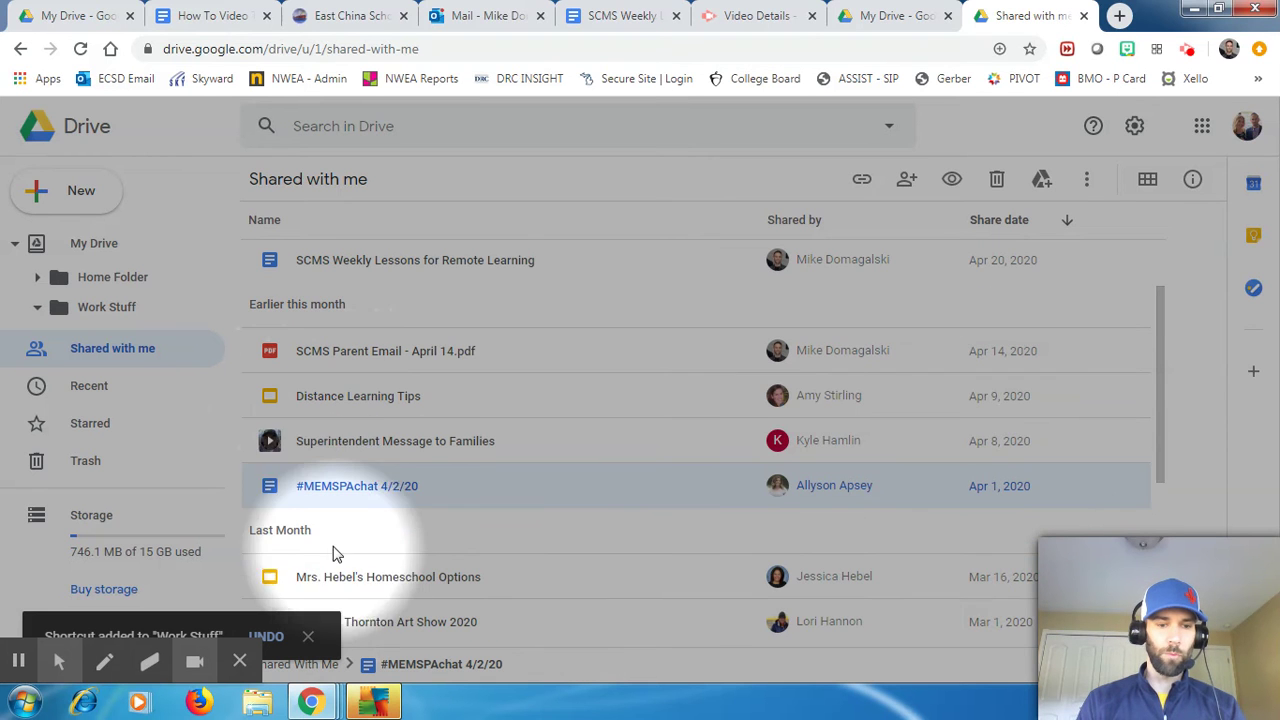
right_click(330, 487)
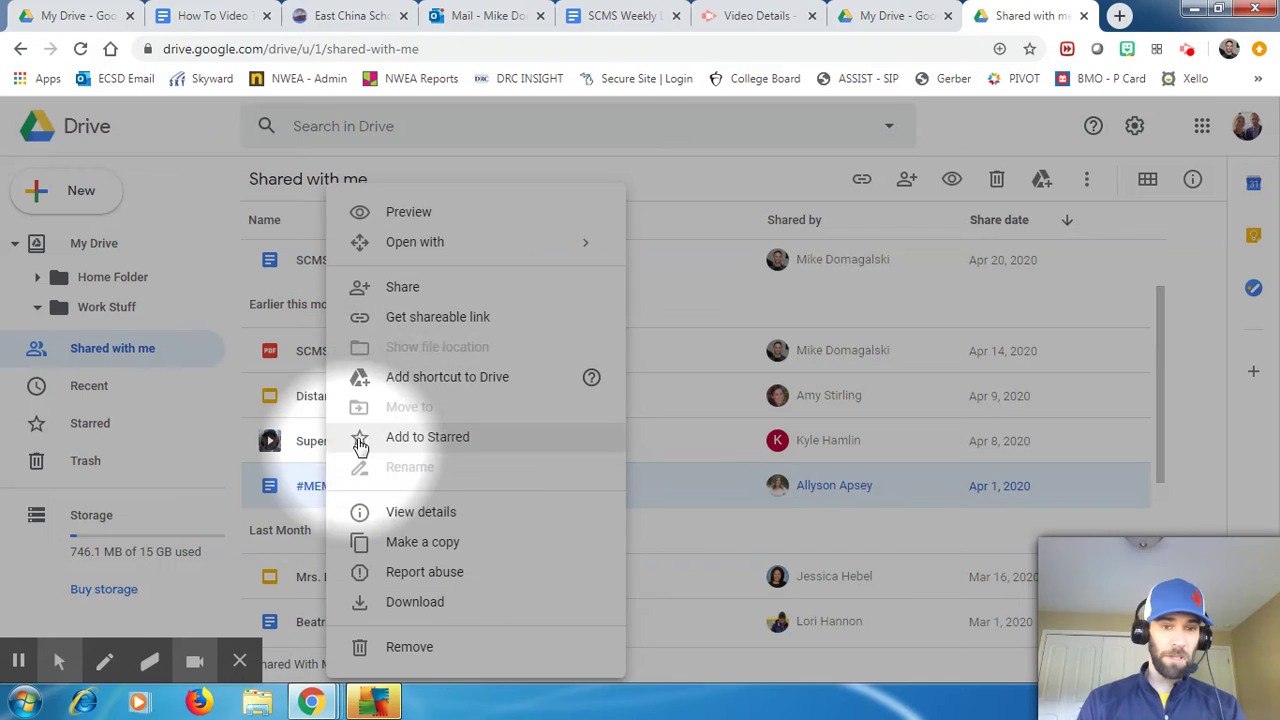
left_click(412, 381)
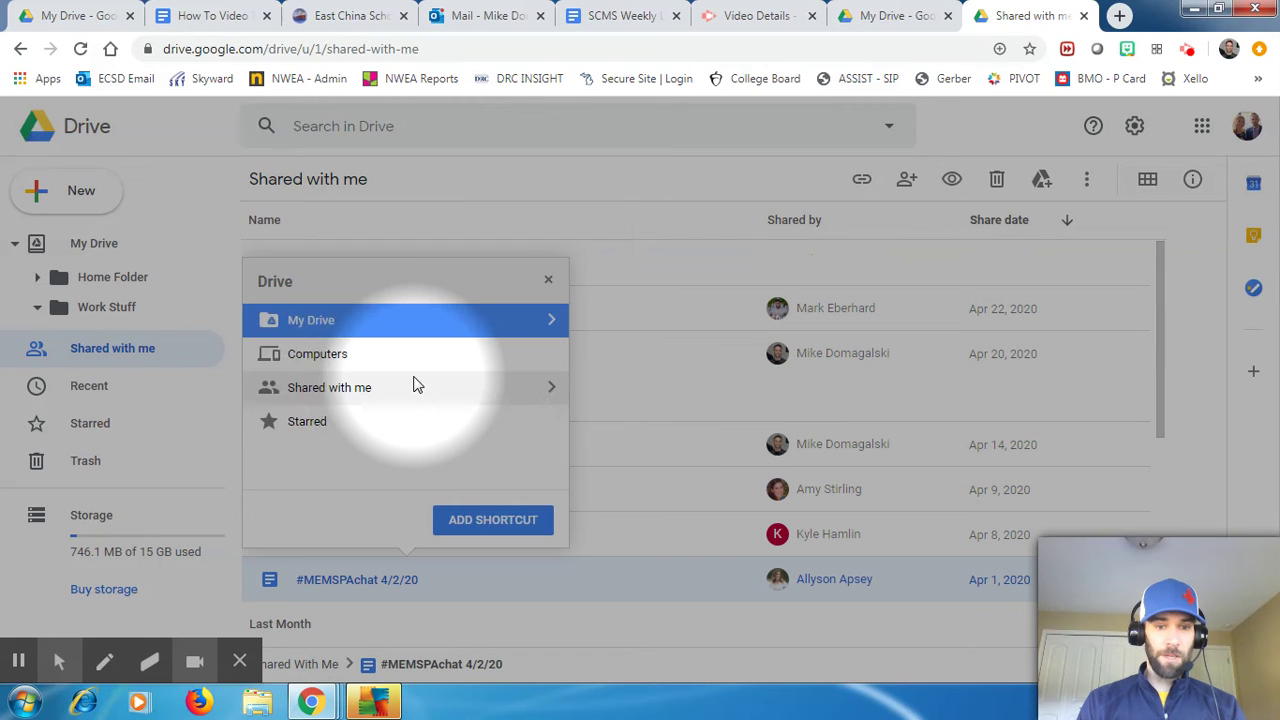
double_click(311, 320)
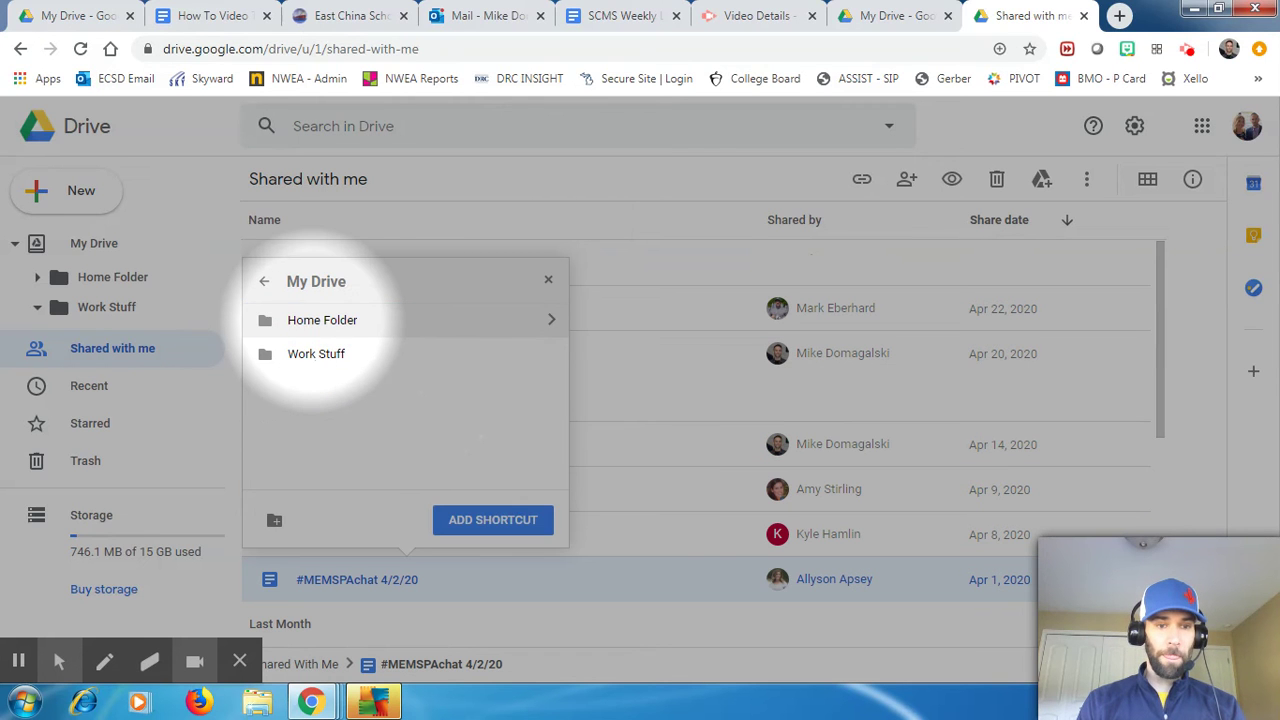
double_click(314, 321)
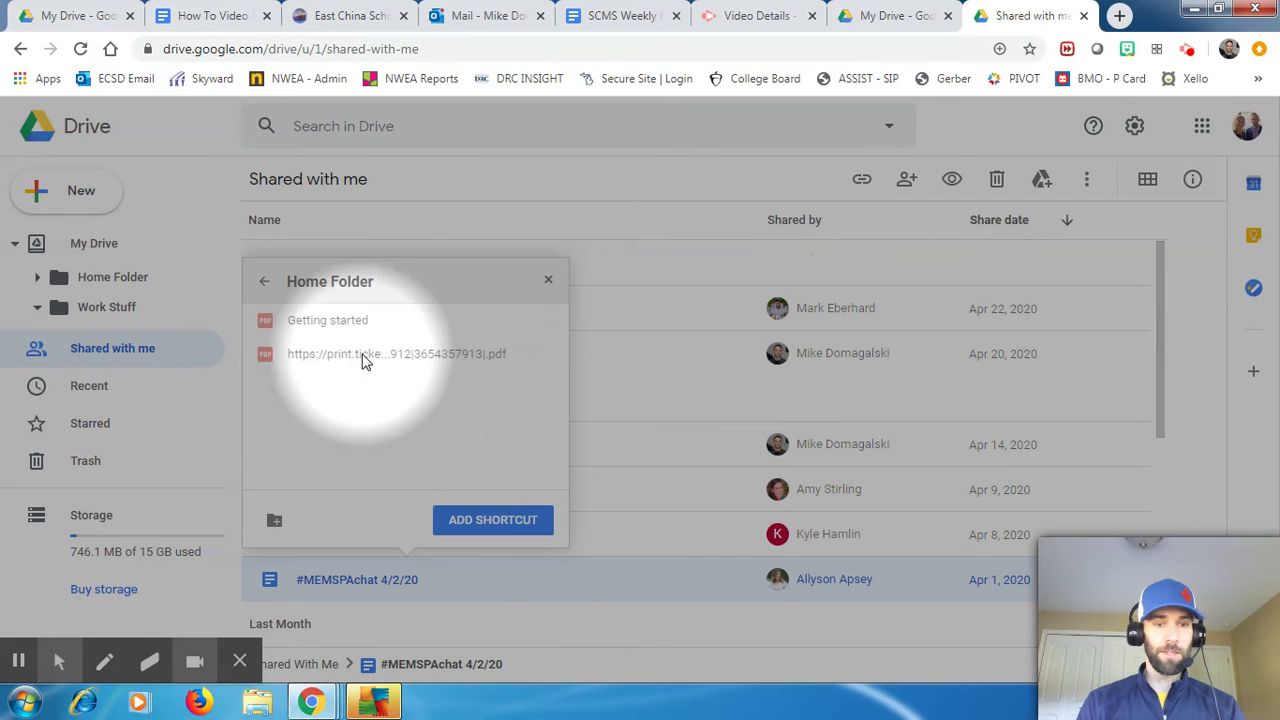
left_click(469, 522)
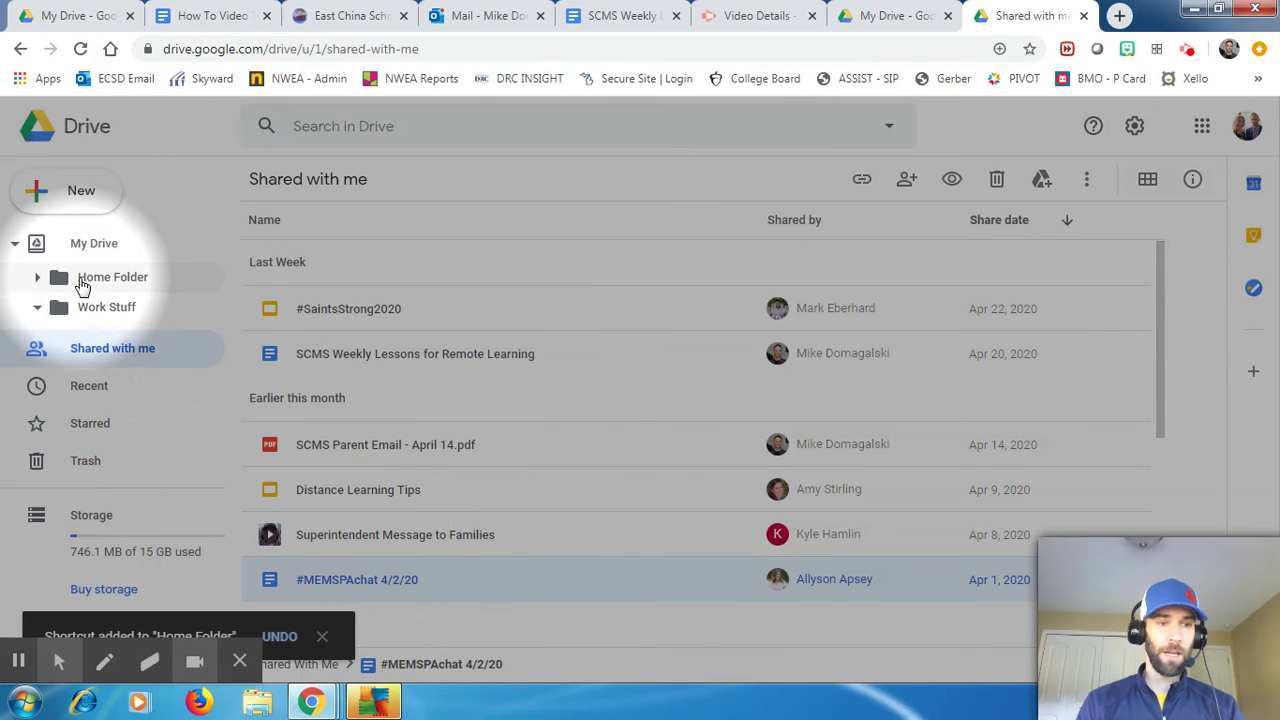
Open Home Folder in My Drive and create a subfolder named Concert Stuff
left_click(90, 245)
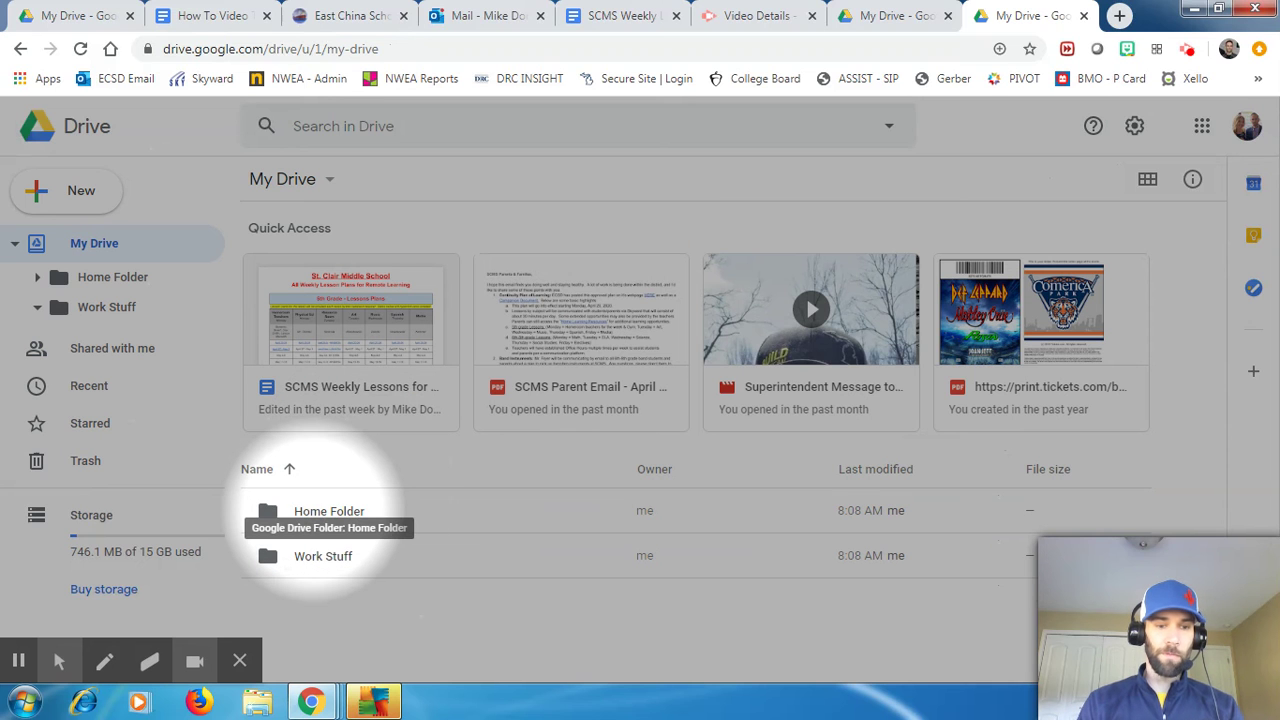
double_click(314, 513)
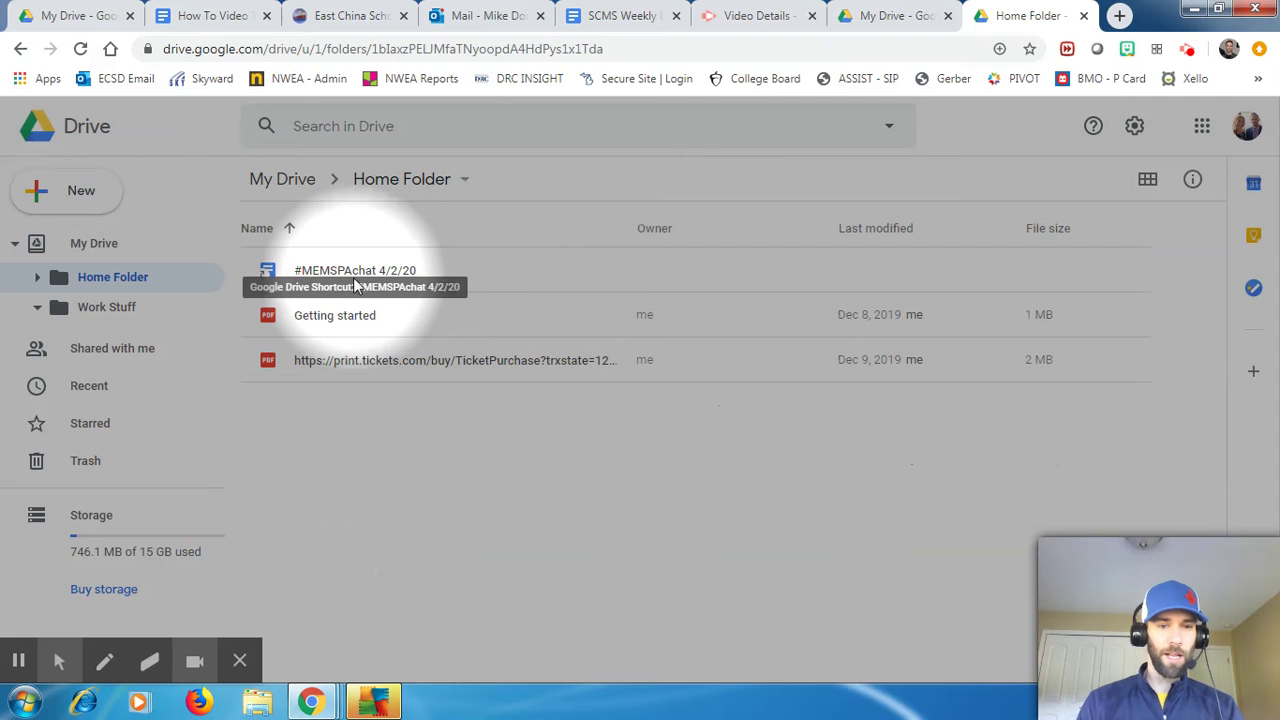
left_click(95, 196)
left_click(95, 197)
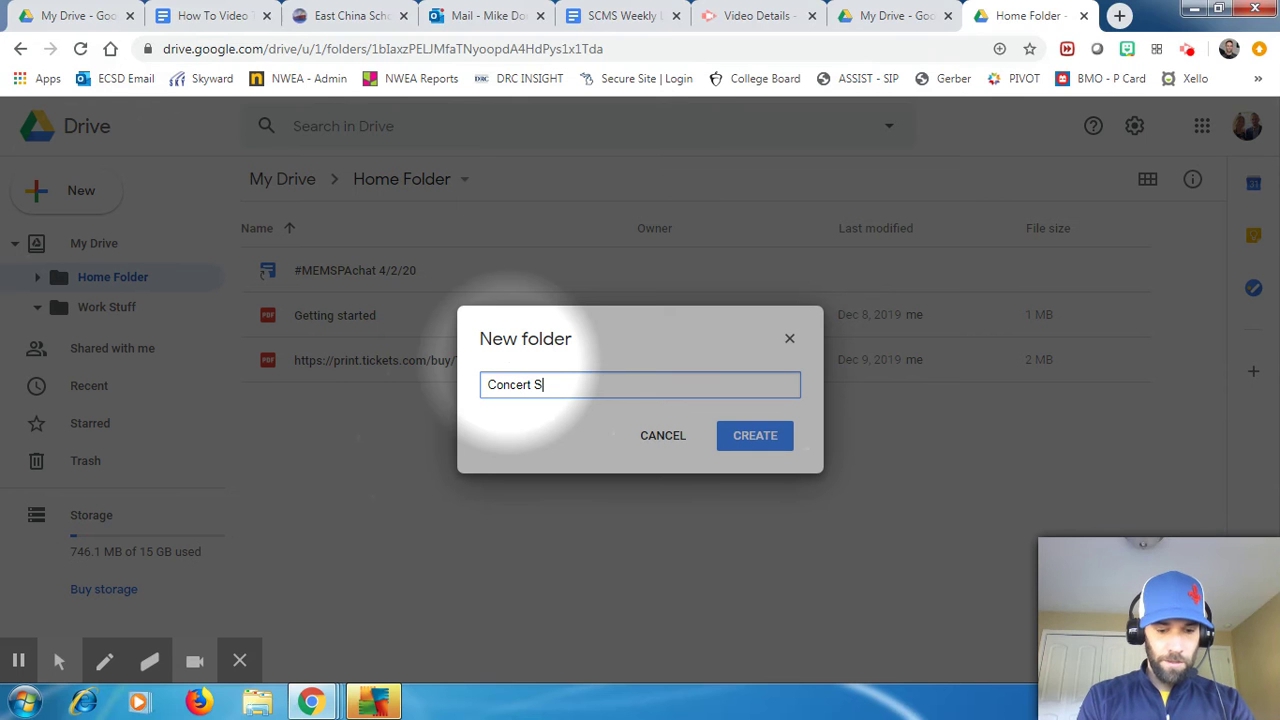
left_click(770, 437)
Create two more subfolders in Home Folder named #MEMSPAchat and Getting Starting
left_click(100, 190)
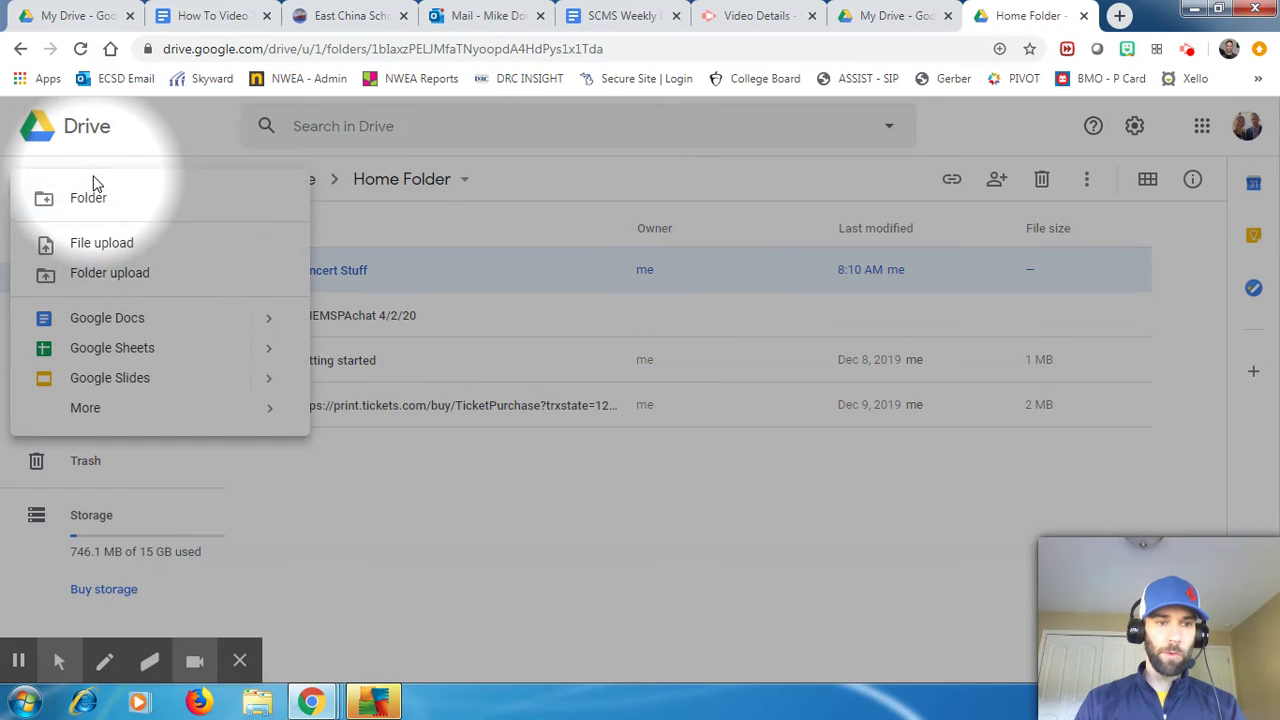
left_click(117, 200)
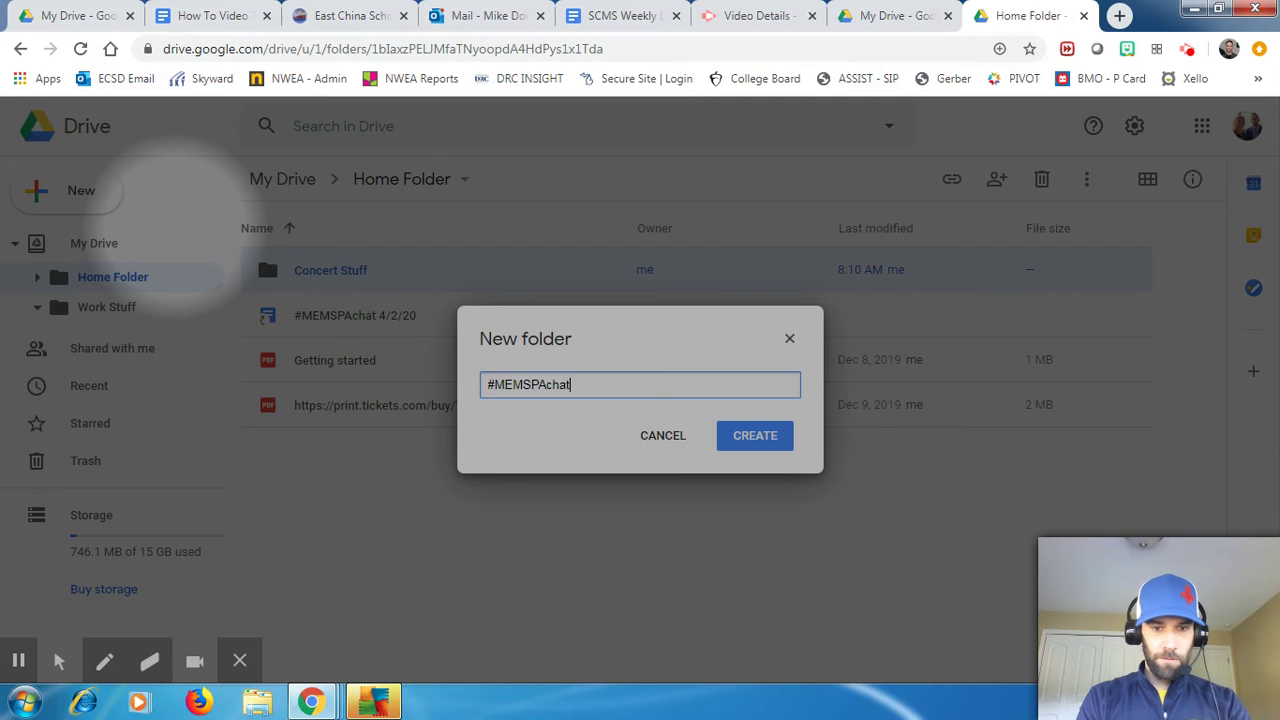
left_click(755, 445)
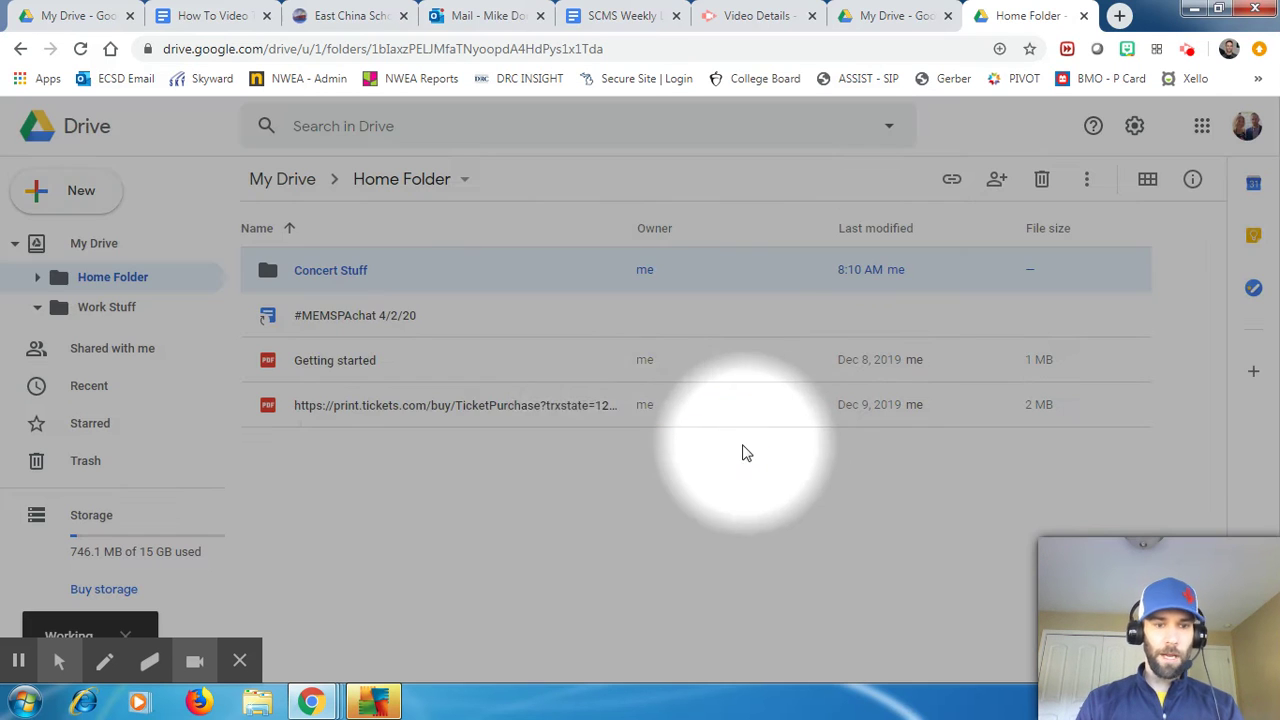
left_click(80, 189)
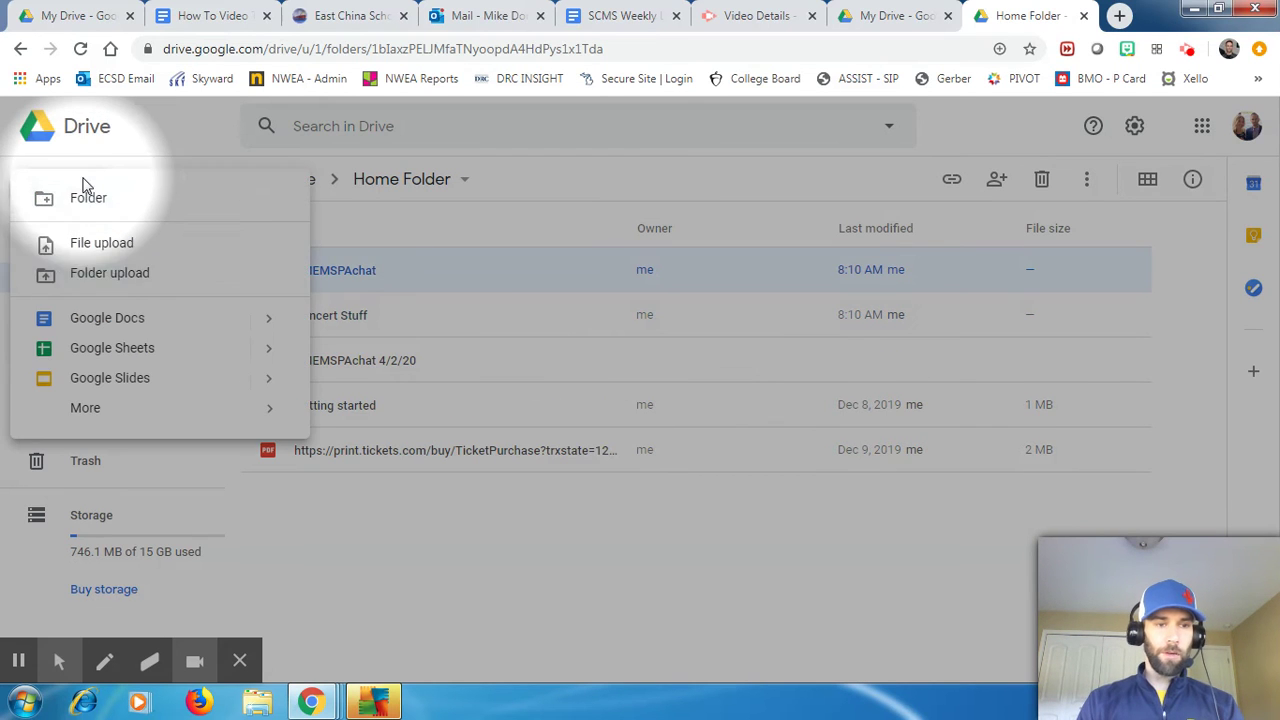
left_click(90, 199)
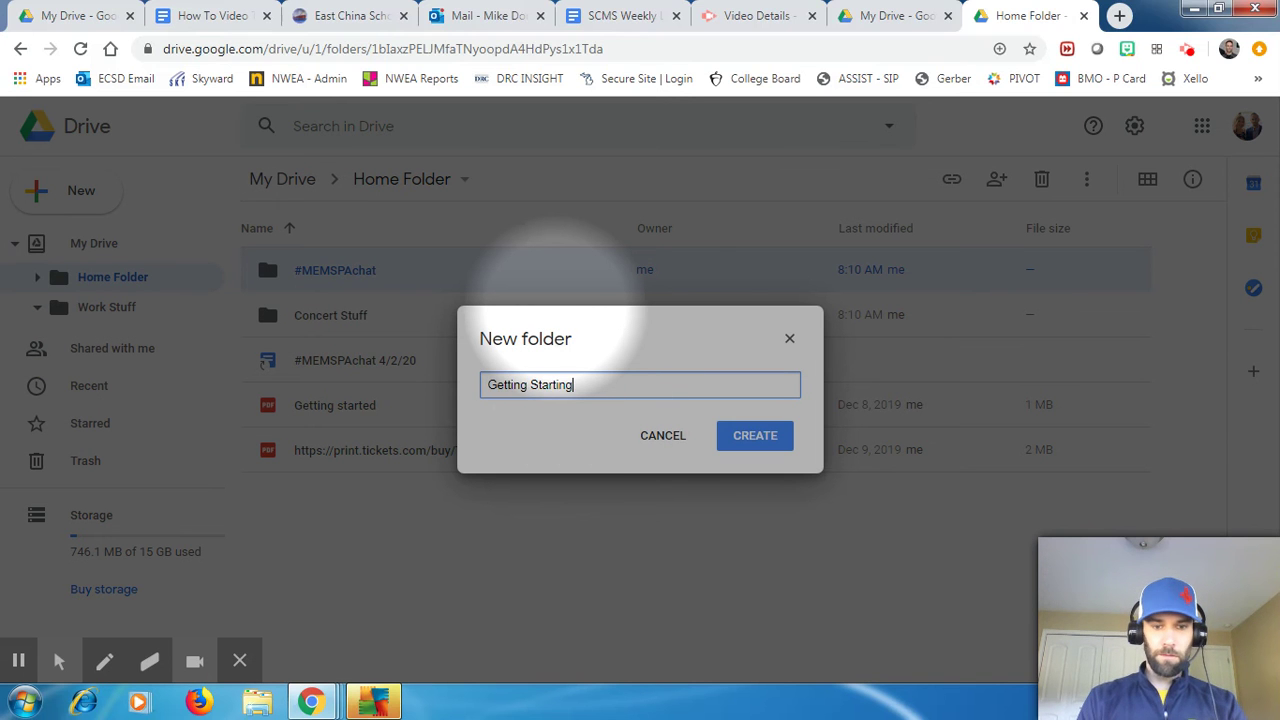
left_click(755, 435)
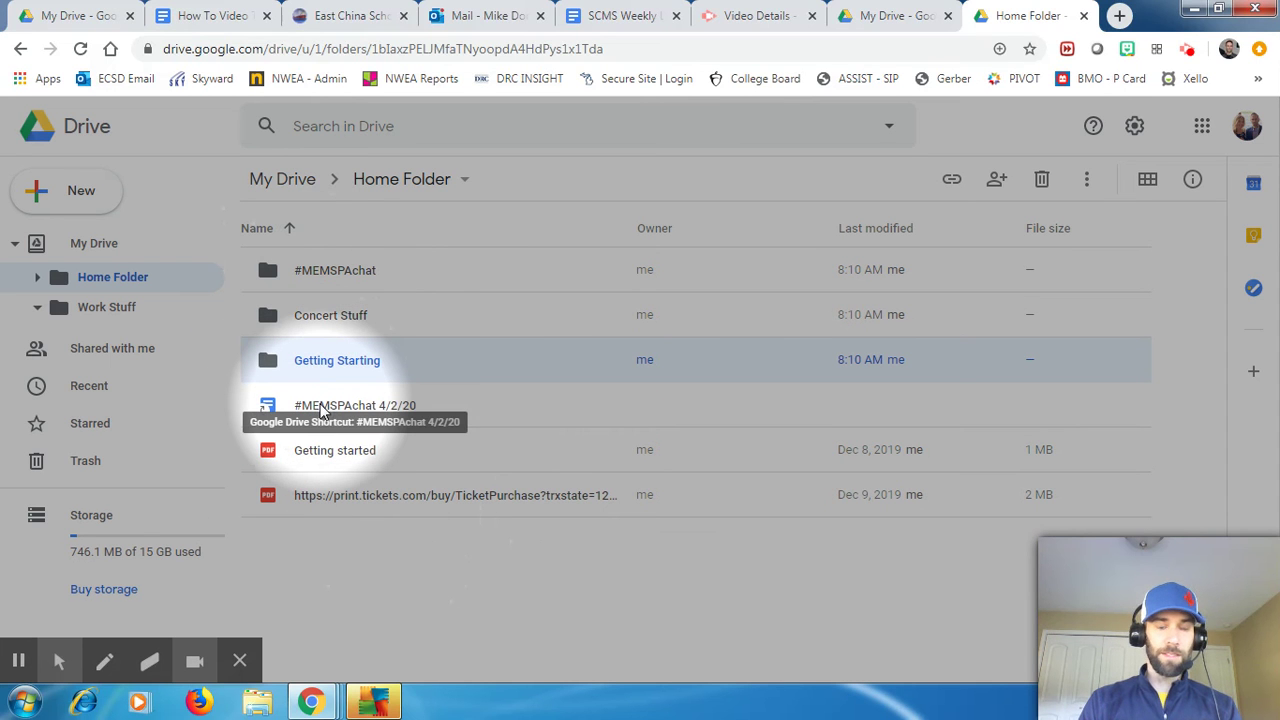
Move the #MEMSPAchat 4/2/20 shortcut into #MEMSPAchat, the Getting started PDF into Getting Starting, and the ticket purchase PDF into Concert Stuff
left_click_drag(318, 410, 330, 283)
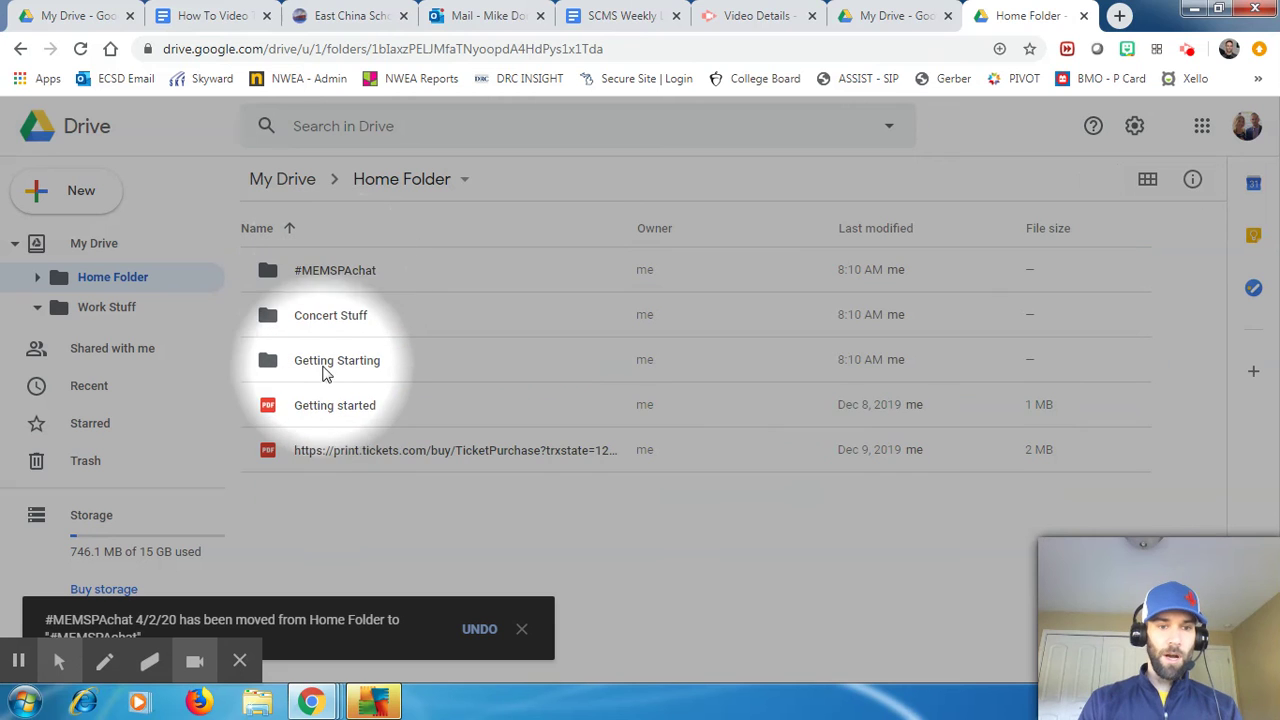
left_click_drag(314, 410, 343, 360)
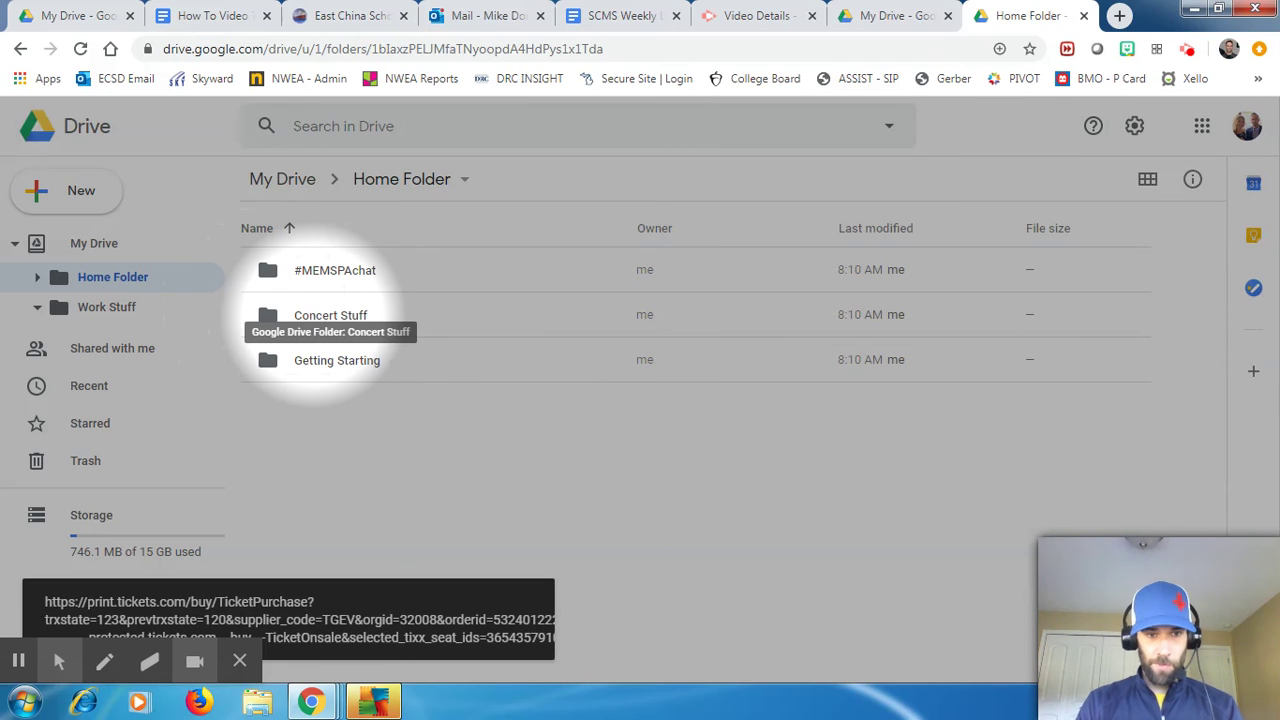
Open the Concert Stuff folder and create a subfolder named 2018 Concerts in it
double_click(313, 315)
left_click(120, 200)
left_click(141, 210)
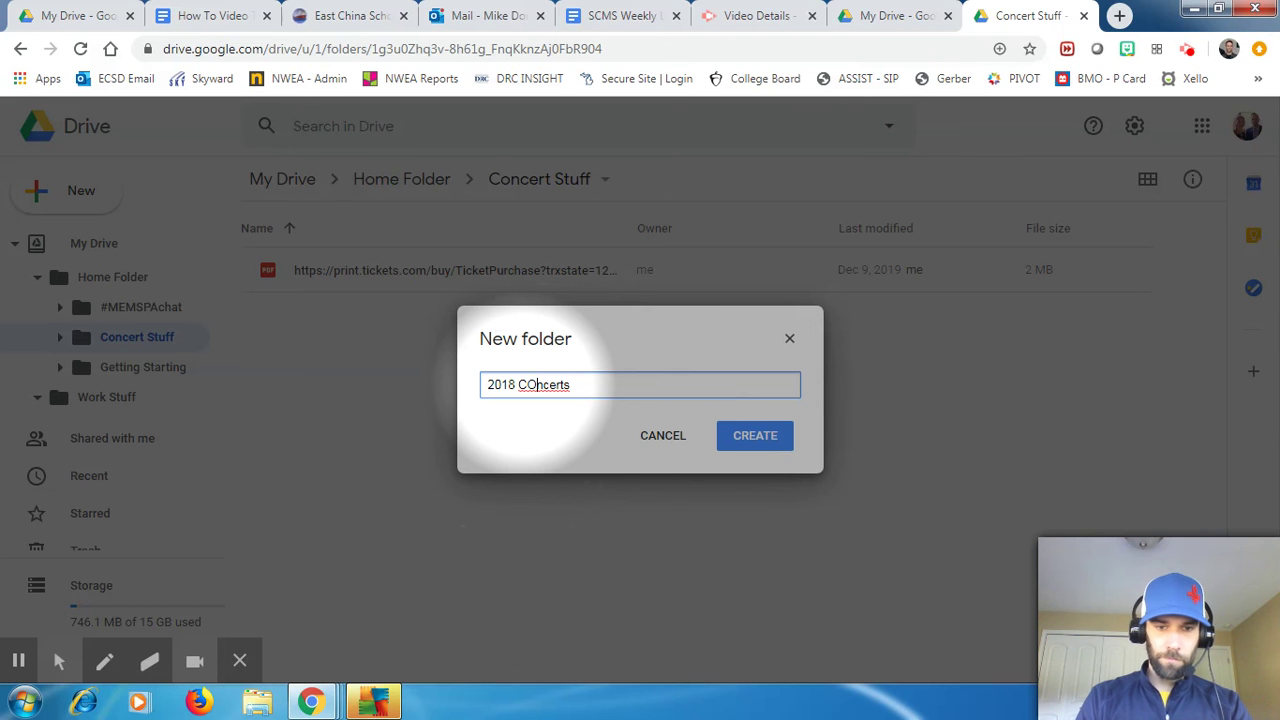
left_click(764, 438)
Create two more subfolders in Concert Stuff named 2019 Concerts and 2020 Concerts
left_click(62, 186)
left_click(70, 198)
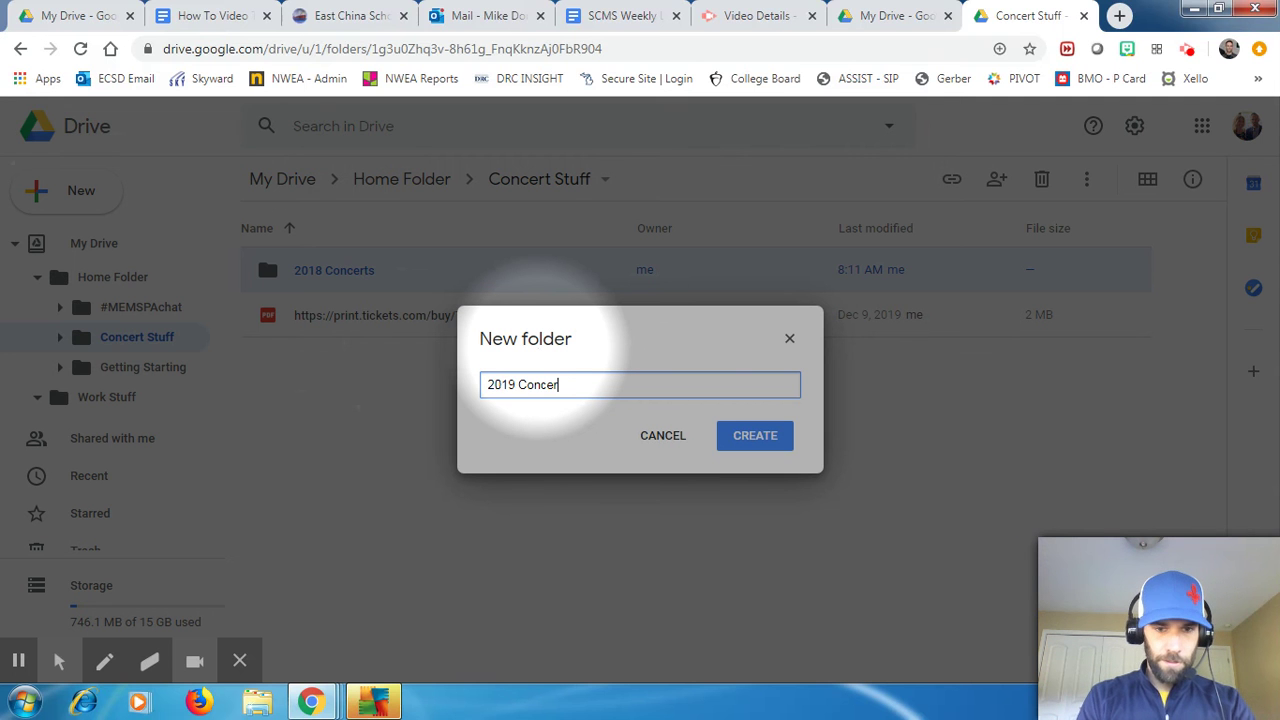
left_click(755, 435)
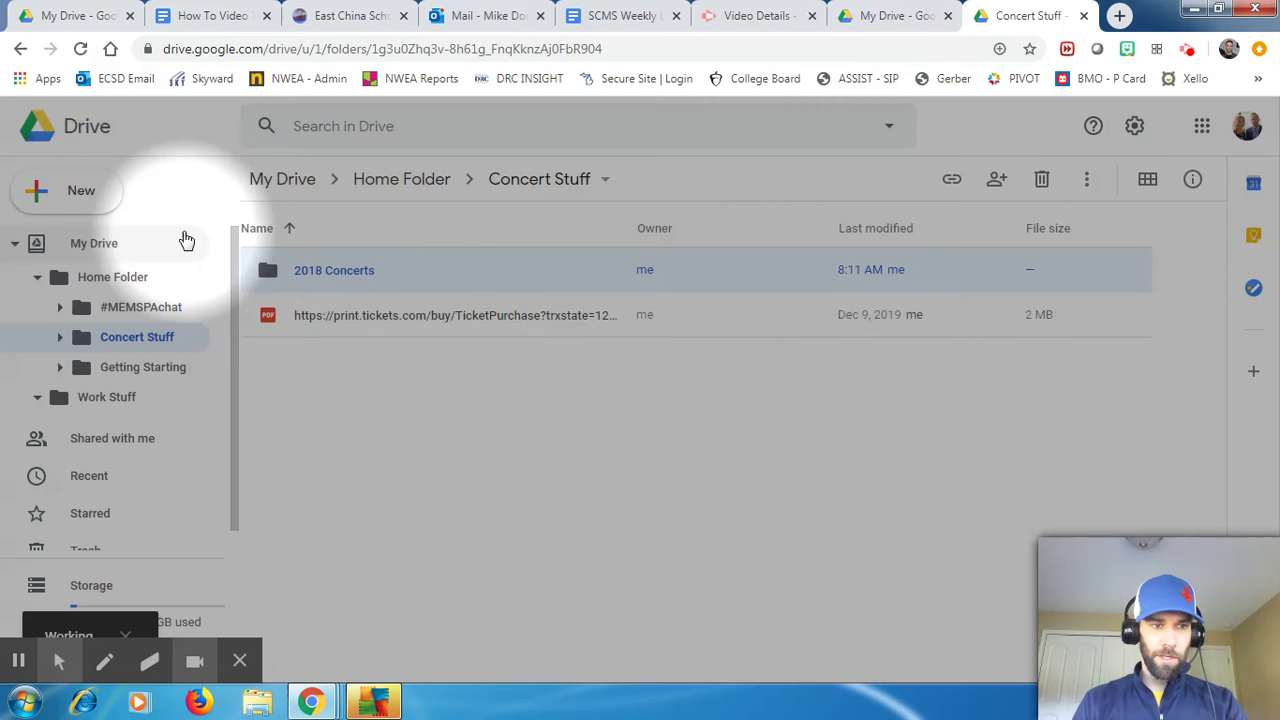
left_click(90, 198)
left_click(120, 206)
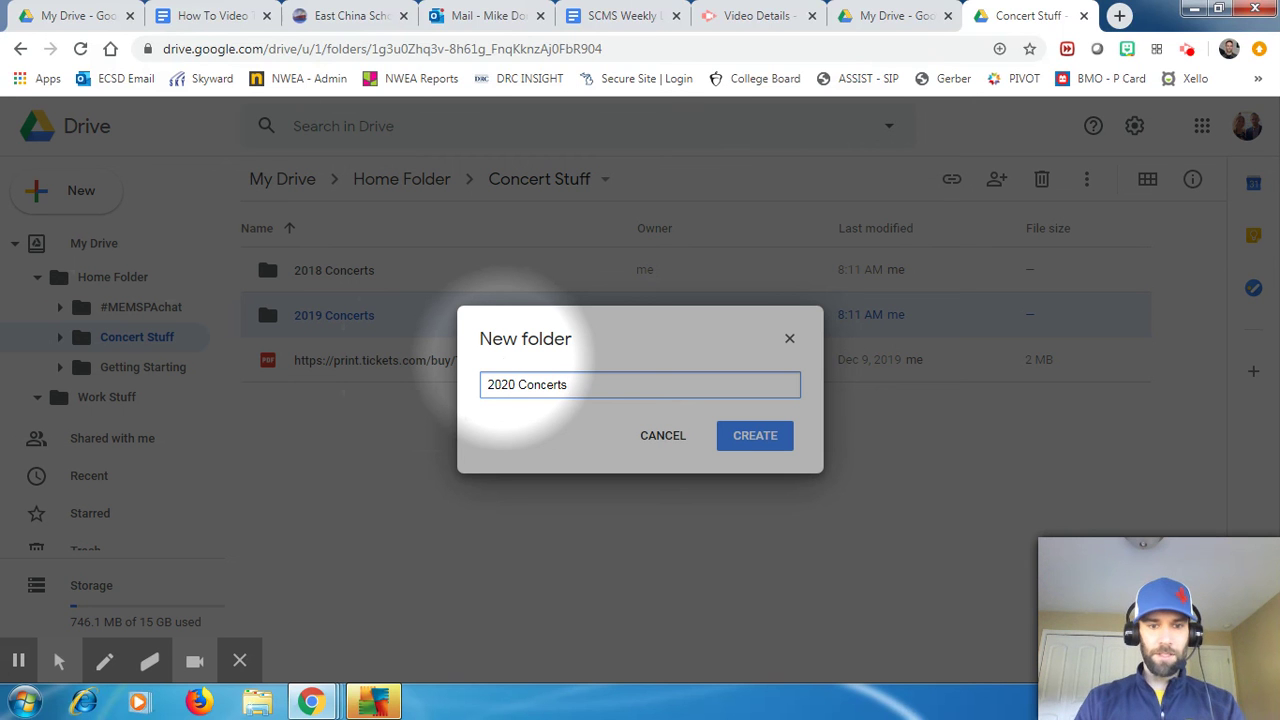
left_click(751, 436)
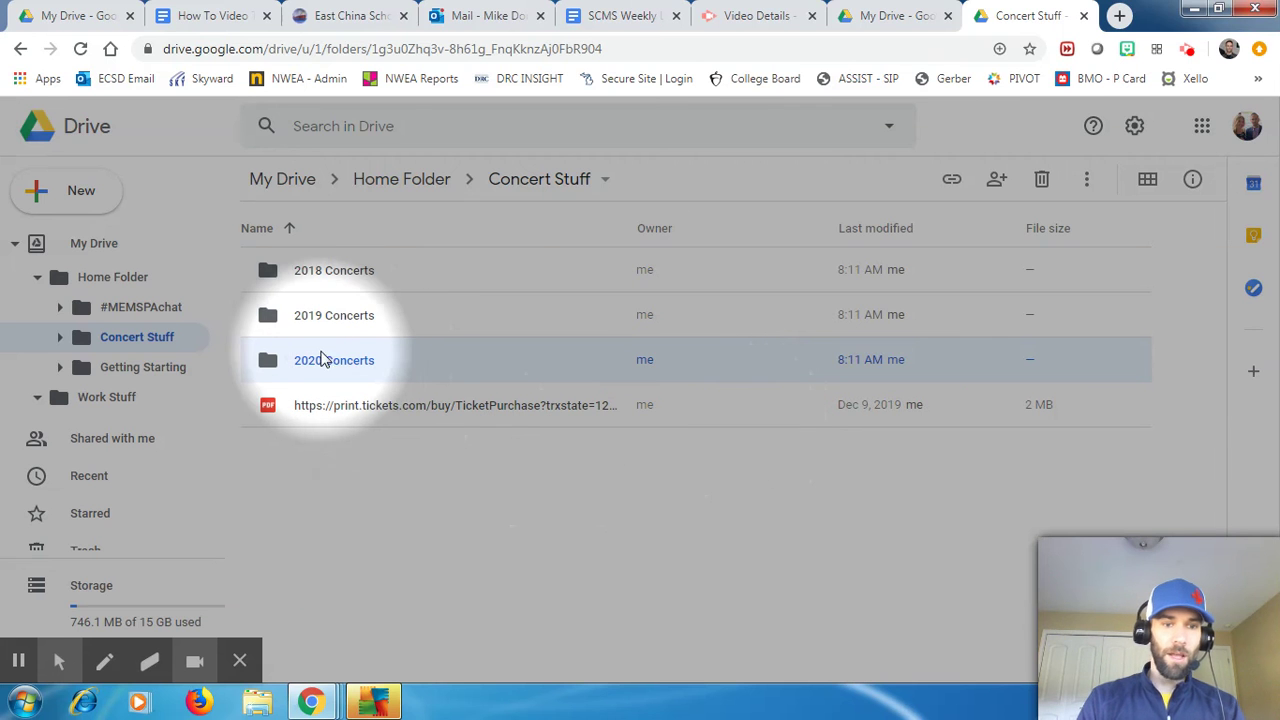
Move the ticket purchase PDF from Concert Stuff into the 2020 Concerts subfolder
left_click(366, 410)
left_click_drag(362, 412, 335, 368)
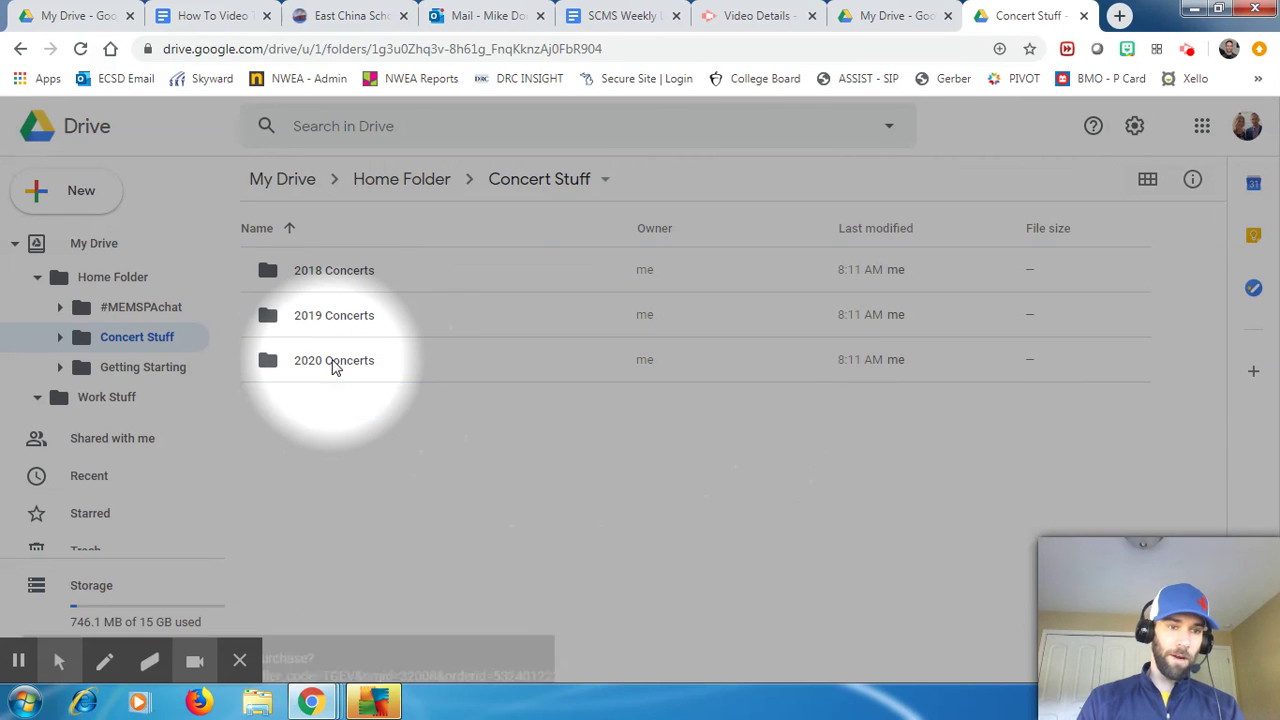
Check the contents of 2020 Concerts by going from My Drive through Home Folder and Concert Stuff, and return to My Drive
left_click(115, 244)
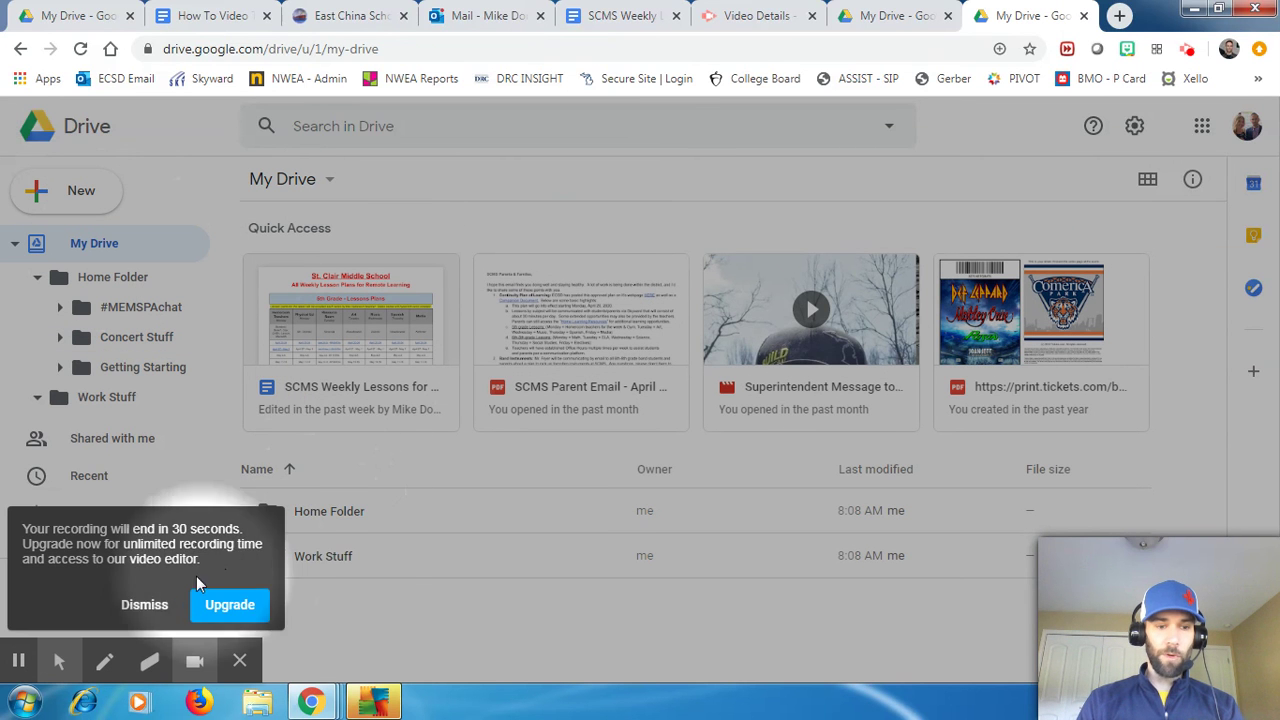
left_click(148, 607)
double_click(312, 514)
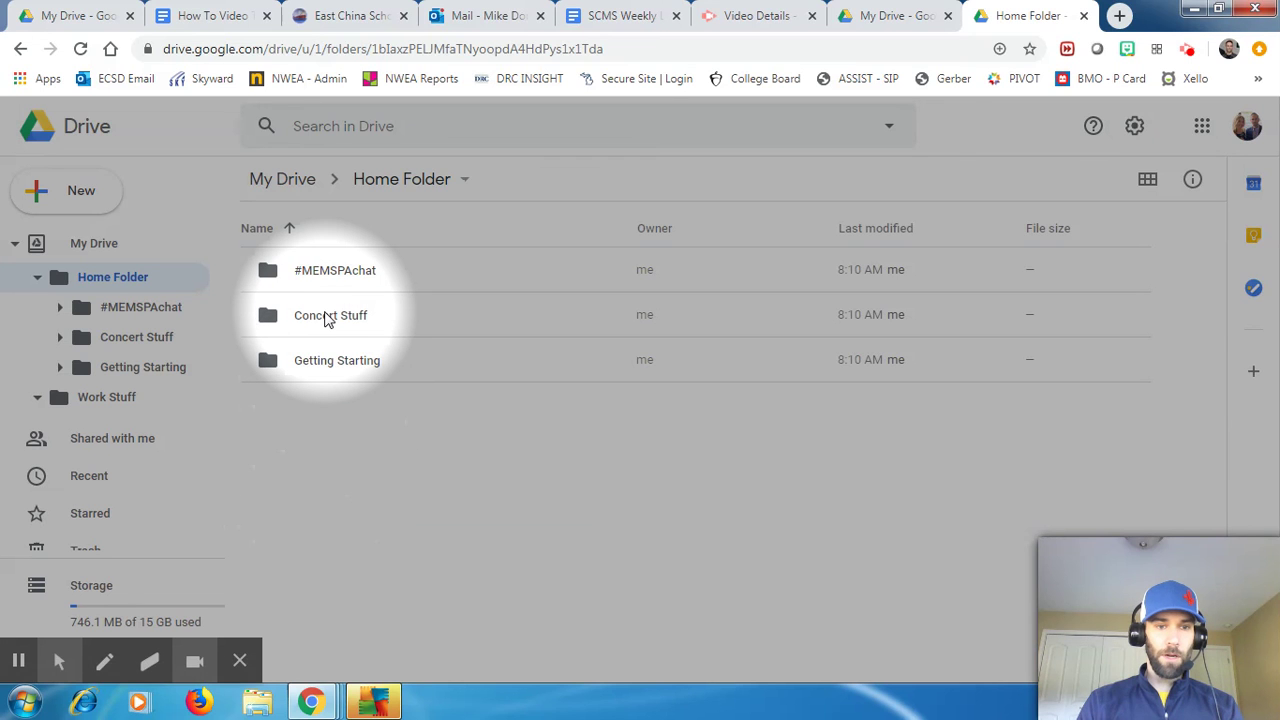
double_click(323, 316)
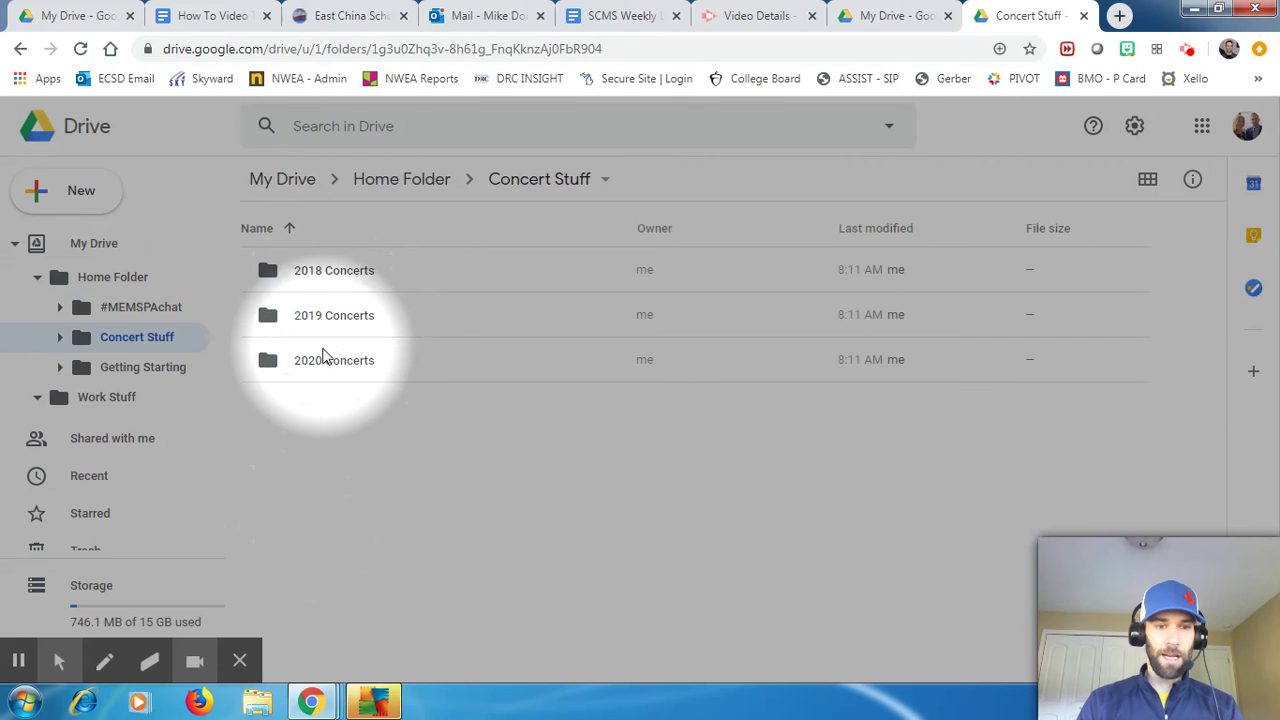
left_click(327, 366)
double_click(327, 366)
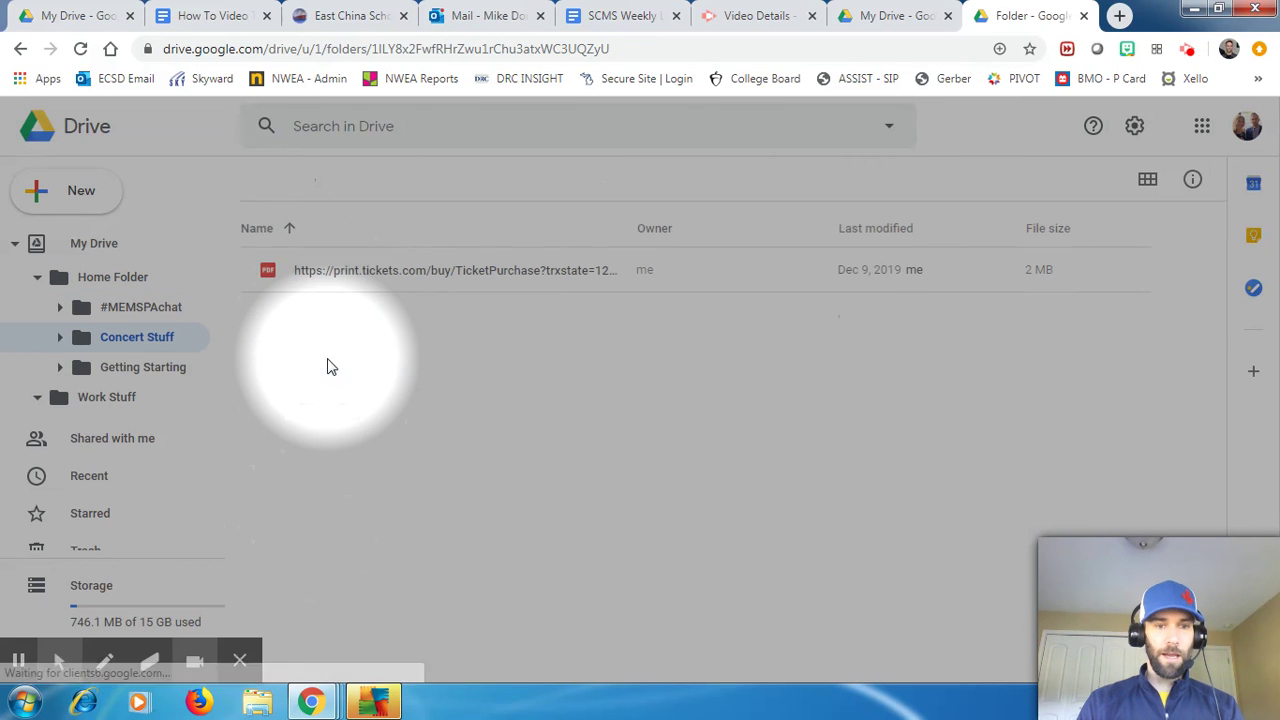
left_click(92, 243)
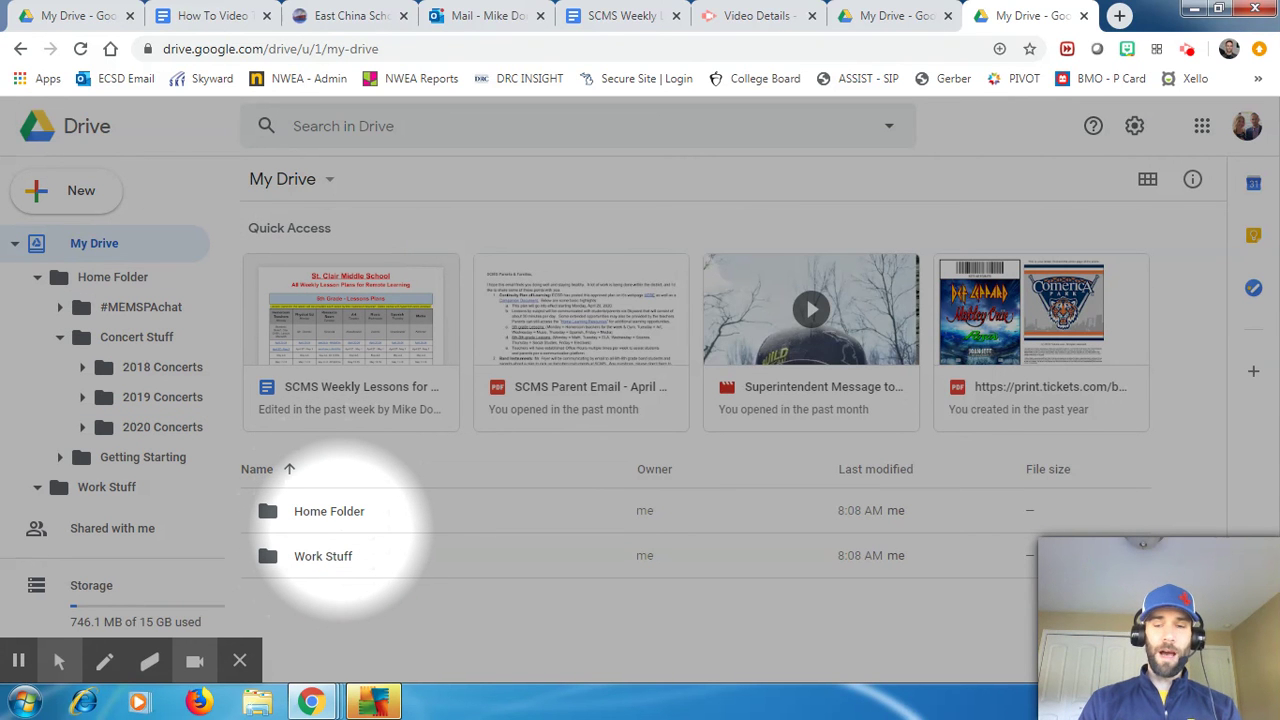
left_click(59, 658)
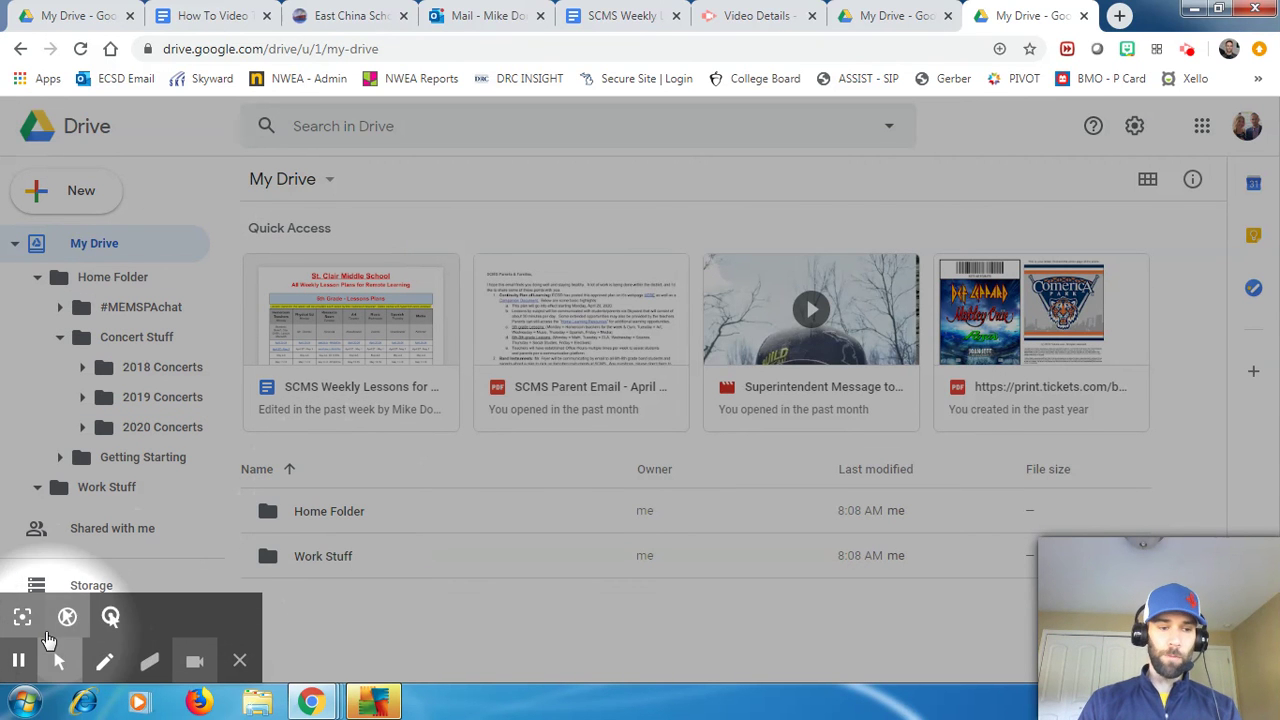
left_click(25, 617)
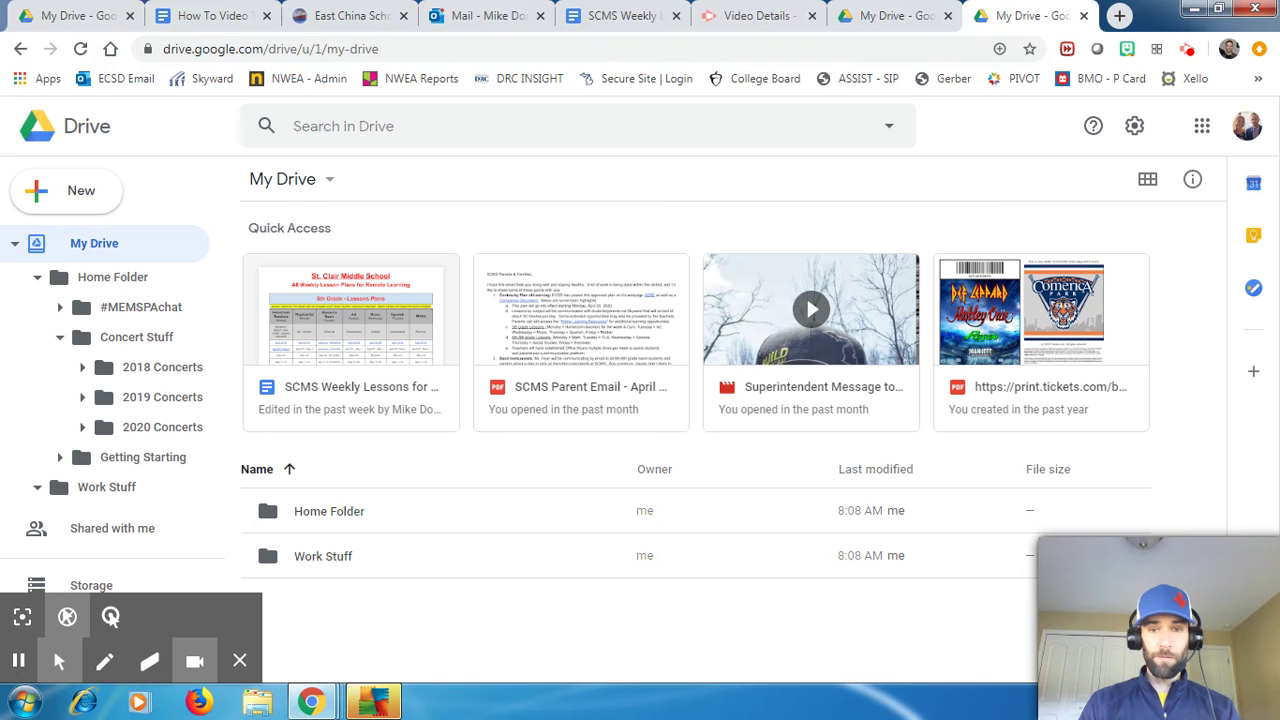